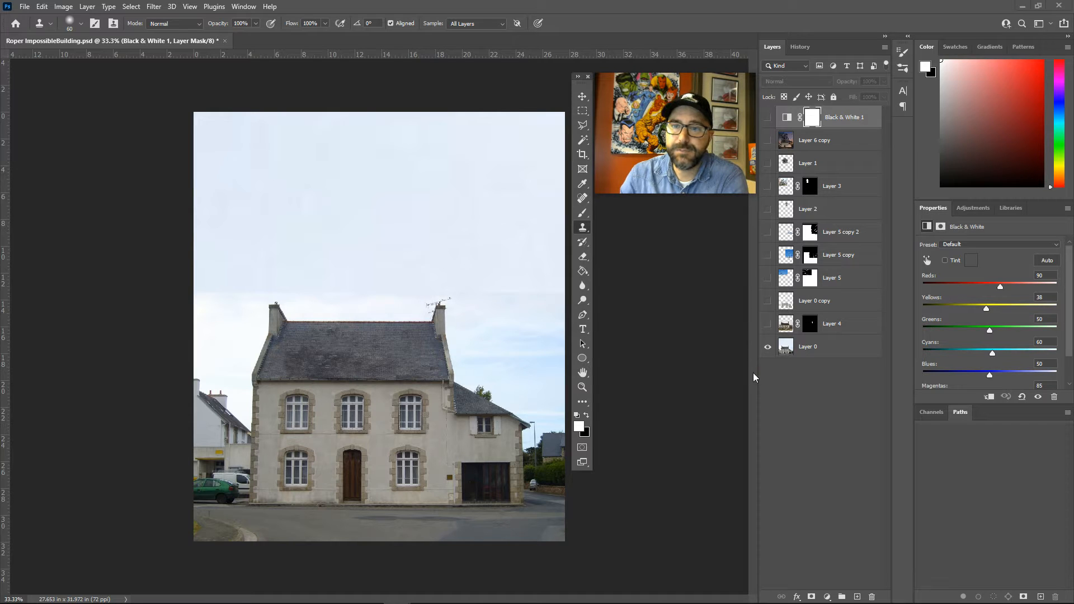
# Step: Make the hidden composite layers visible one by one, from Layer 4 up through Layer 1
pyautogui.click(767, 324)
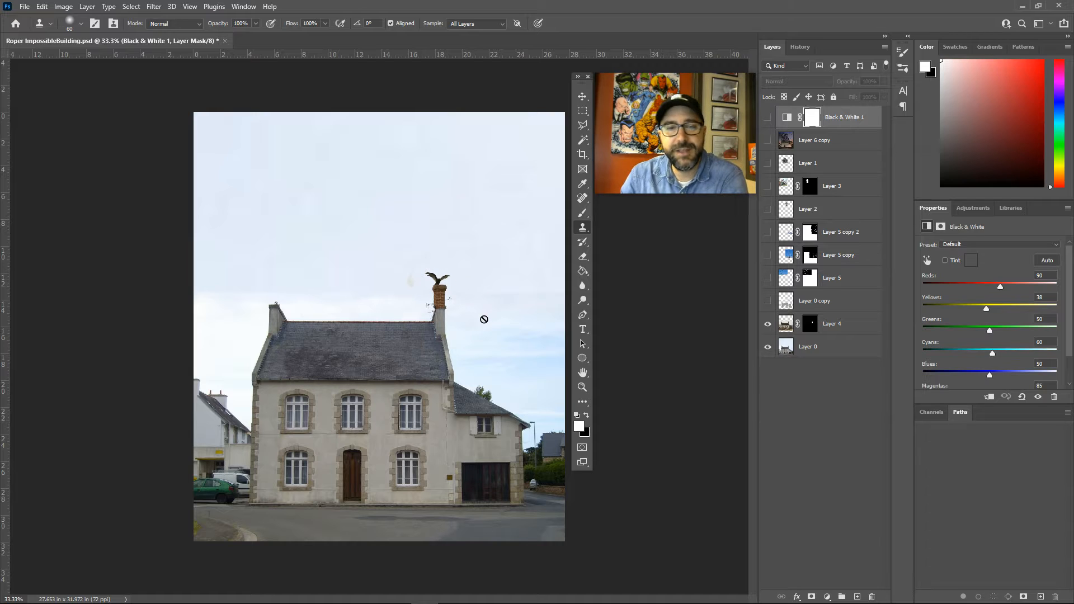
pyautogui.click(767, 302)
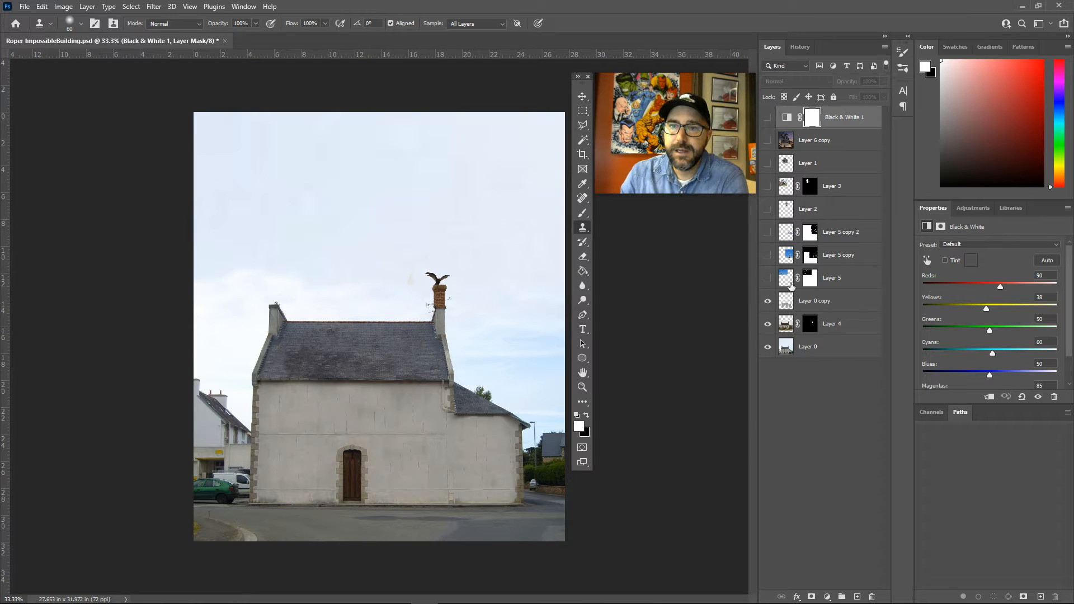
pyautogui.click(768, 278)
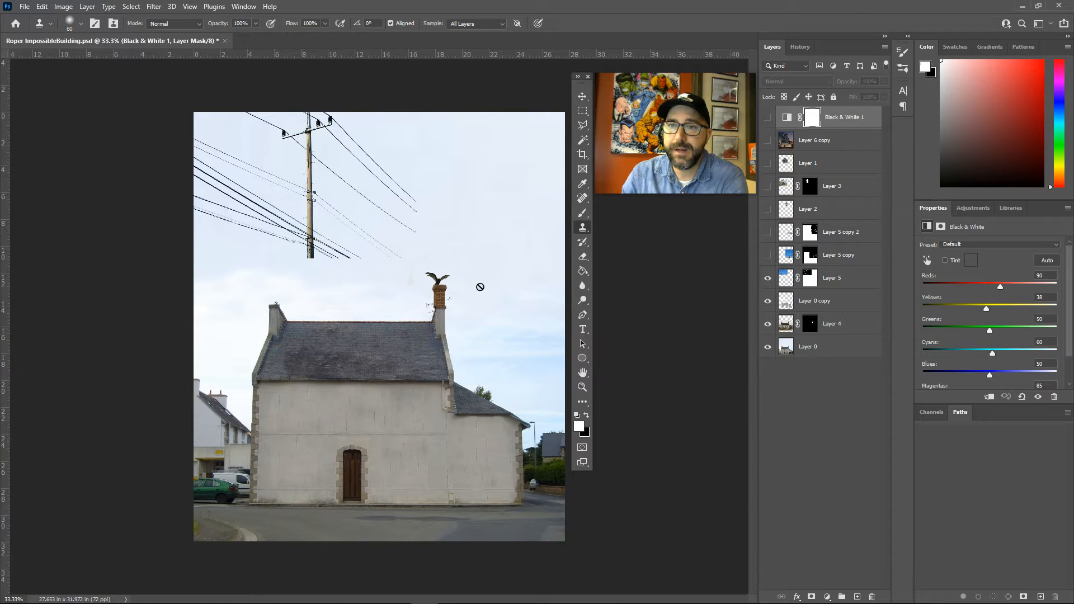
pyautogui.click(810, 258)
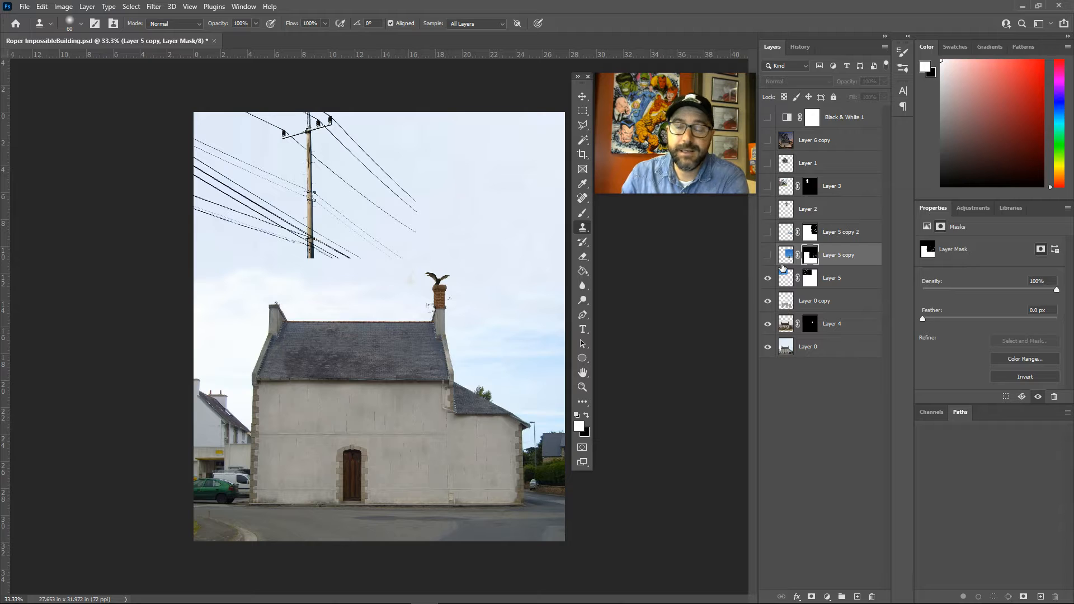
pyautogui.click(768, 256)
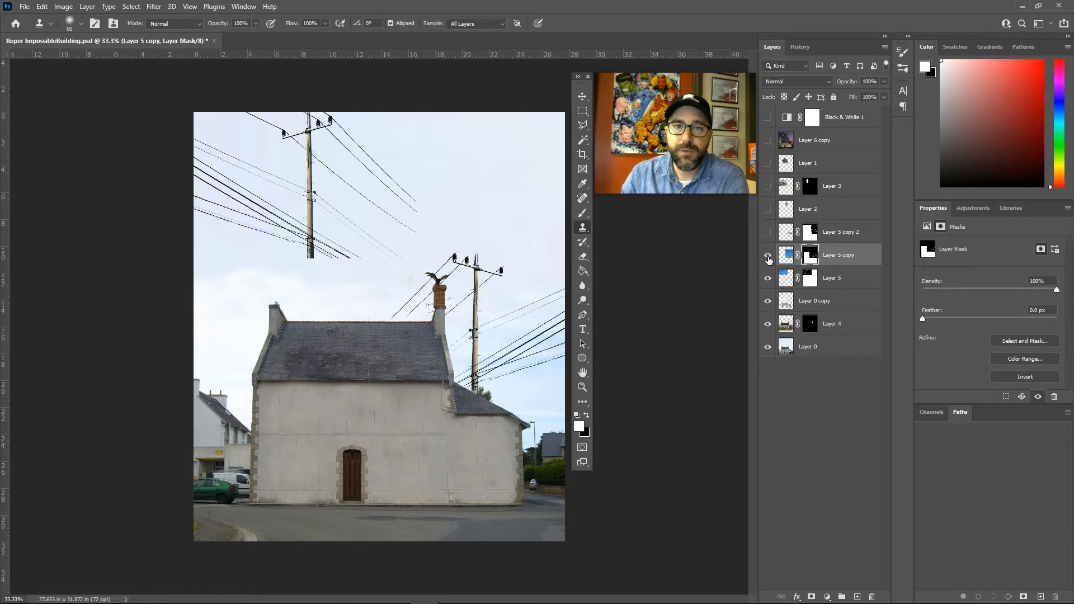
pyautogui.click(767, 232)
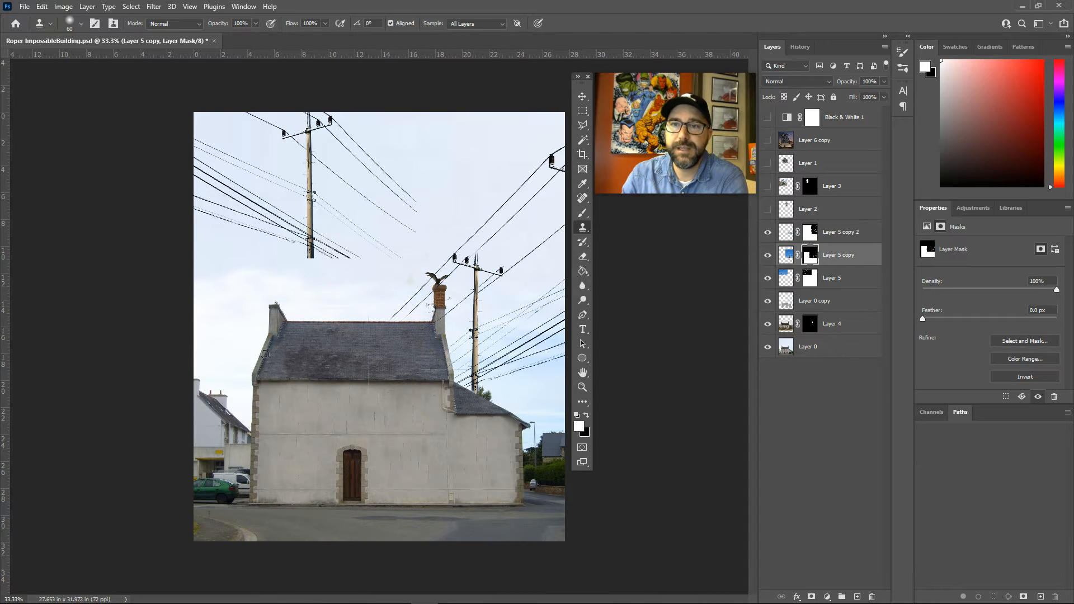
pyautogui.click(768, 210)
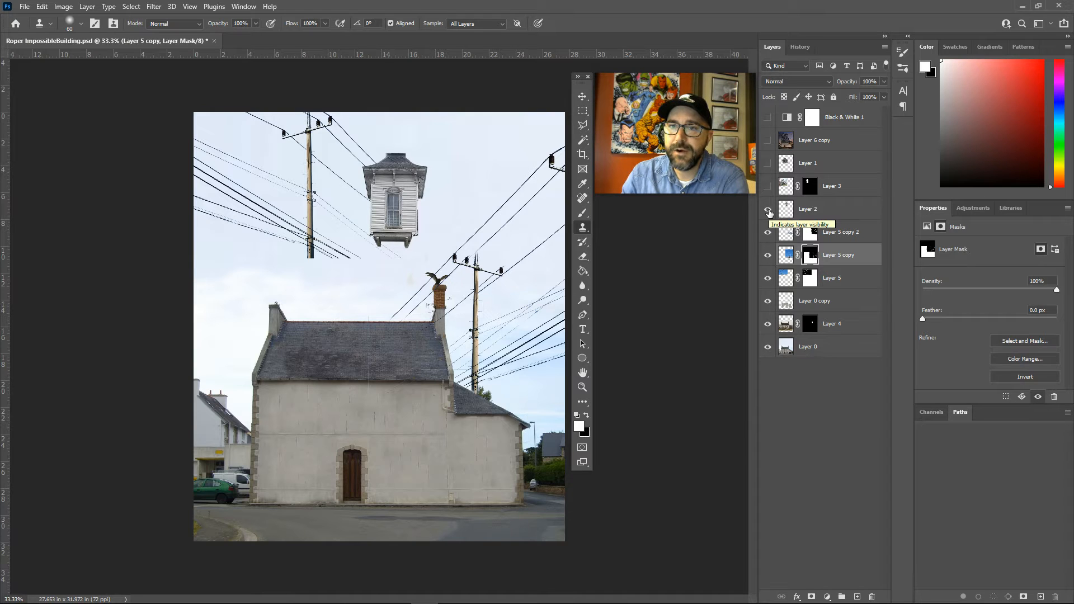
pyautogui.click(768, 188)
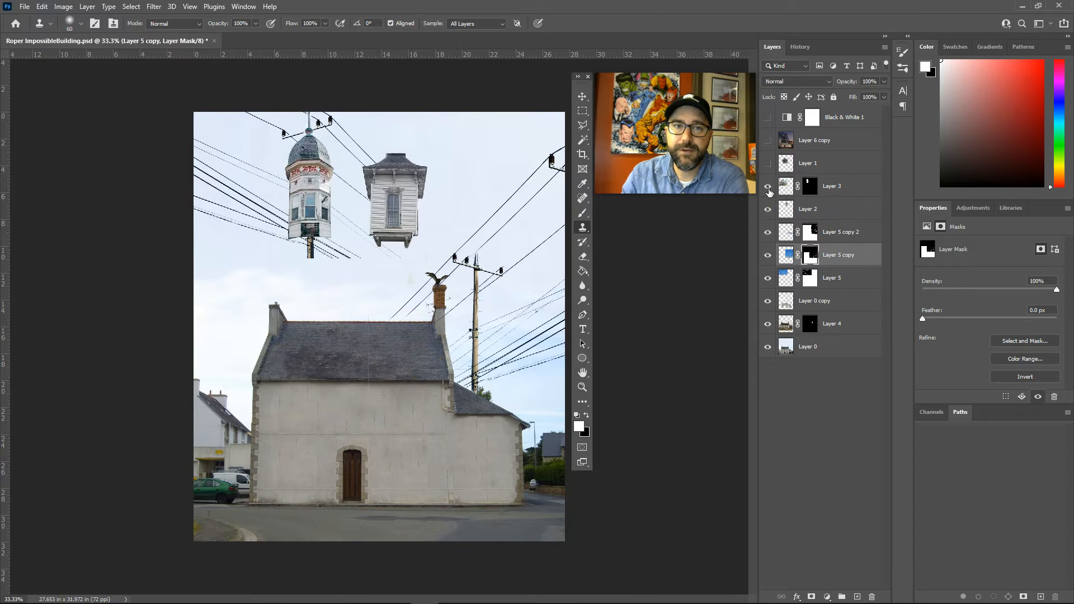
pyautogui.click(767, 164)
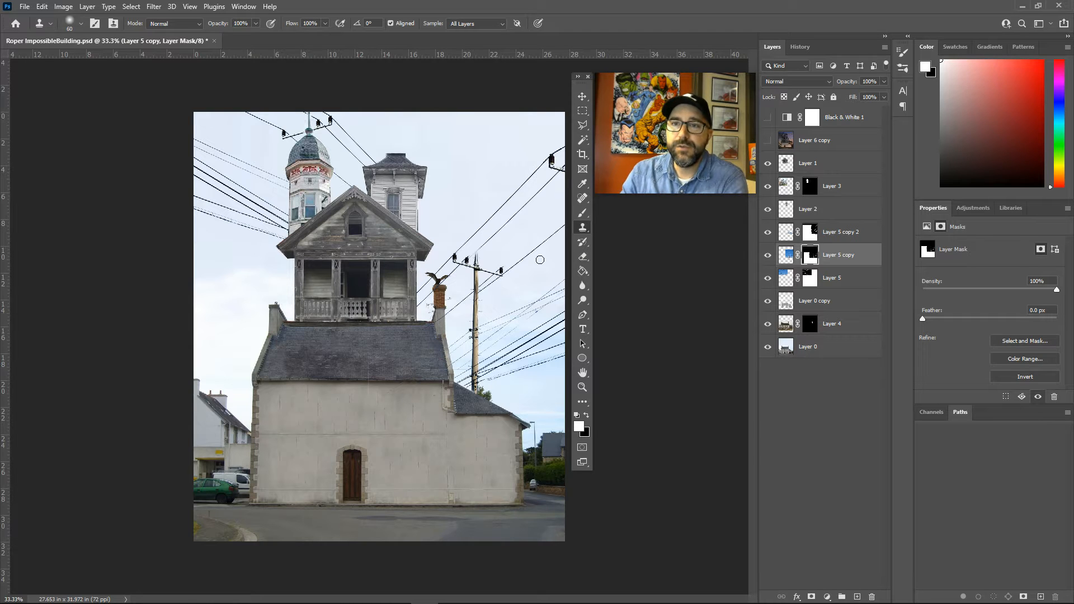
# Step: Duplicate all layers from Layer 1 down to Layer 0 within the Roper ImpossibleBuilding.psd document
pyautogui.click(812, 165)
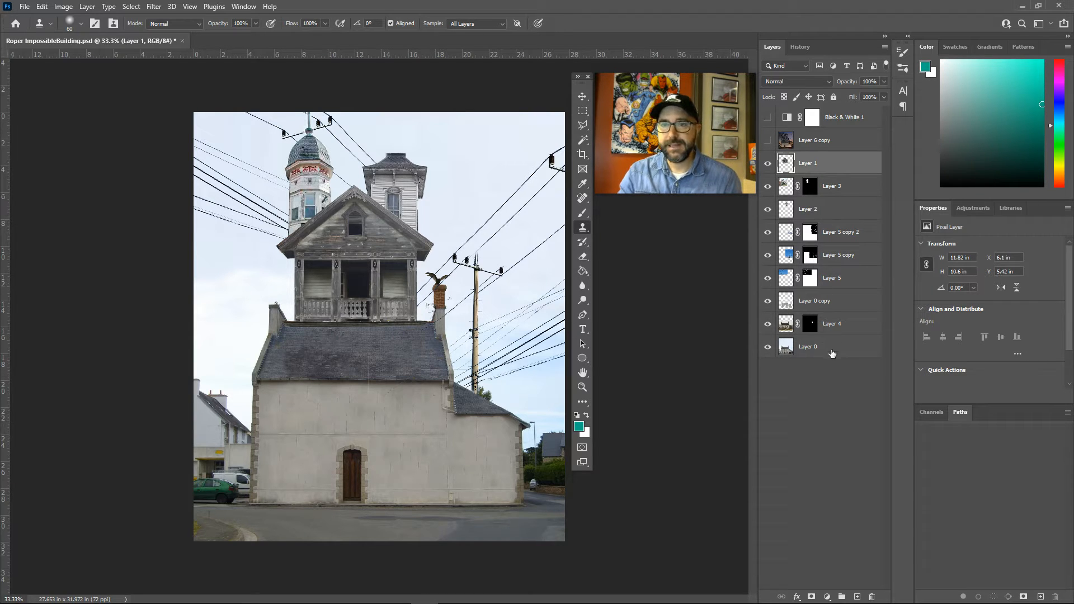
pyautogui.hotkey('ctrl', 'alt', 'a')
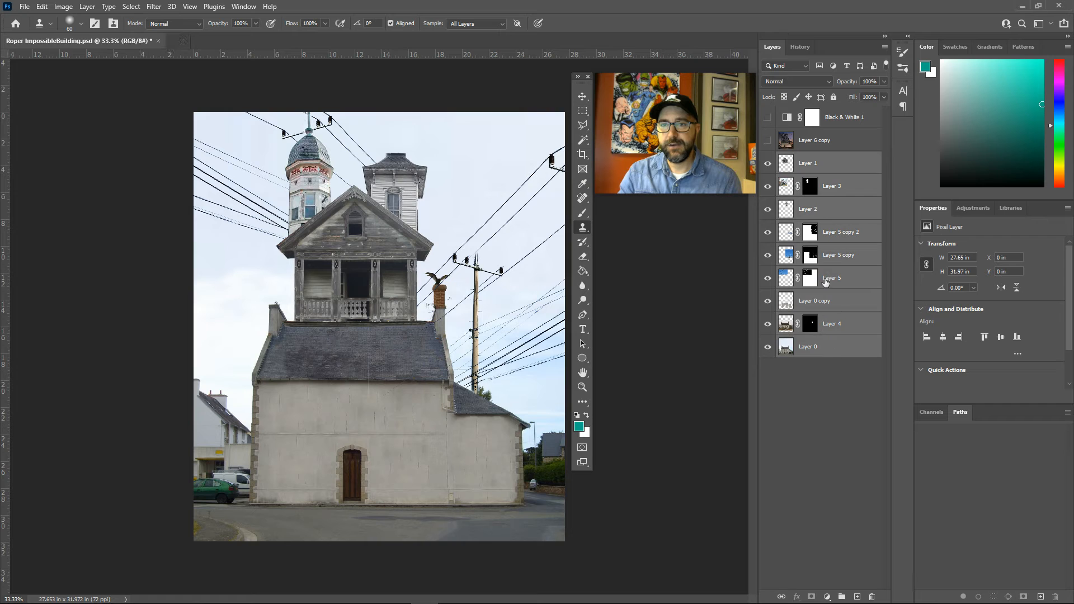
pyautogui.rightClick(814, 354)
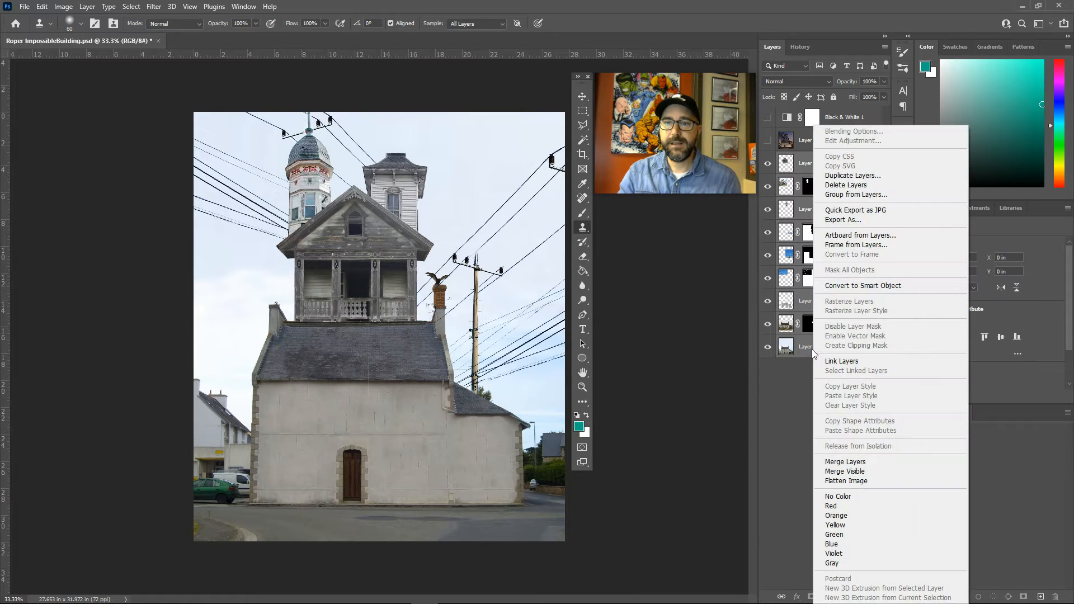
pyautogui.click(847, 176)
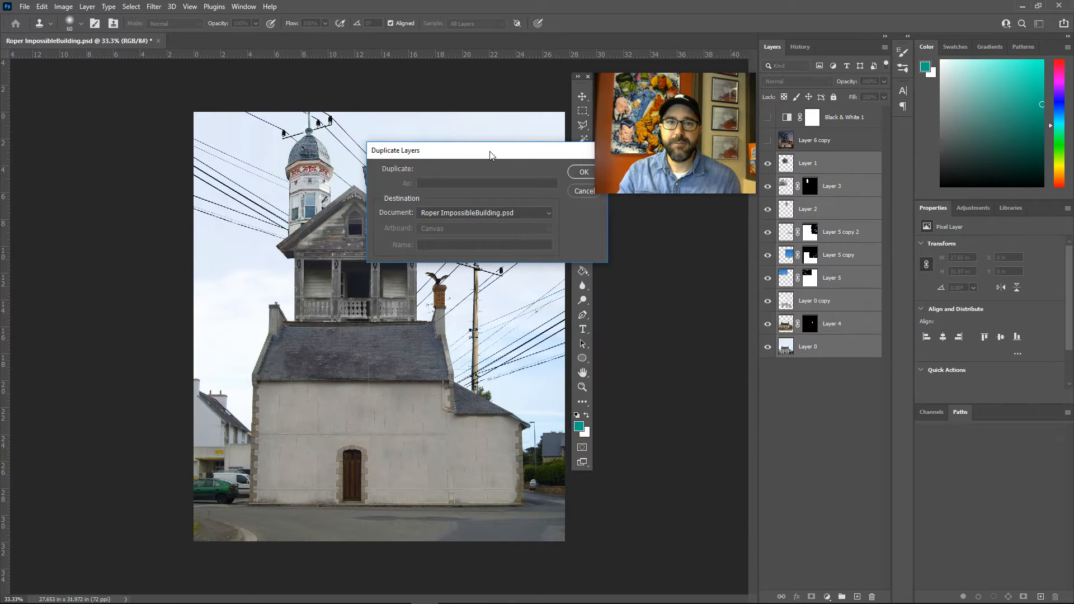
pyautogui.moveTo(494, 150); pyautogui.dragTo(429, 190)
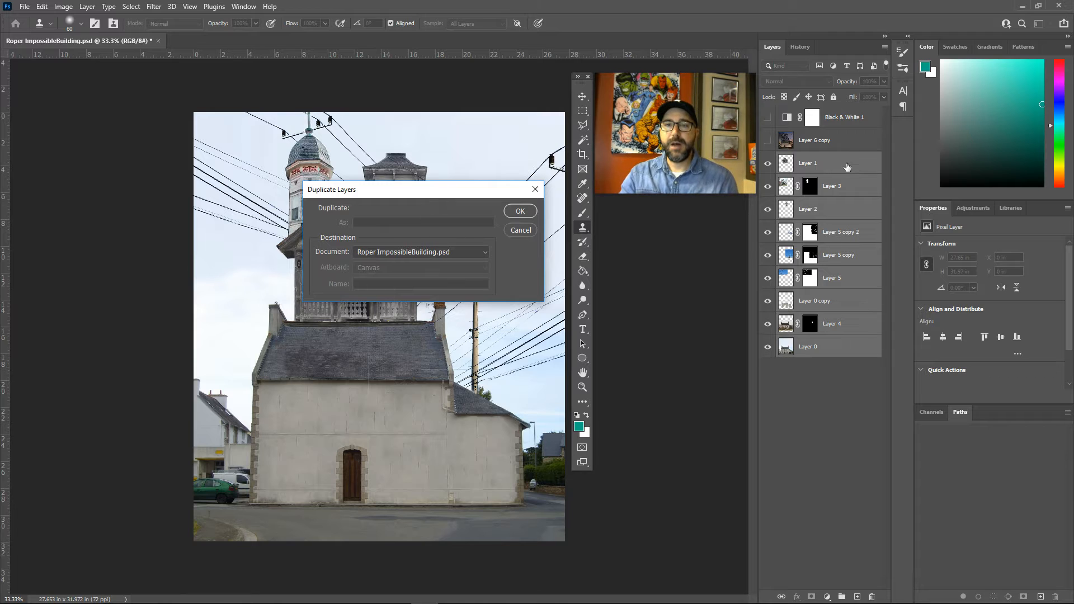
pyautogui.click(522, 212)
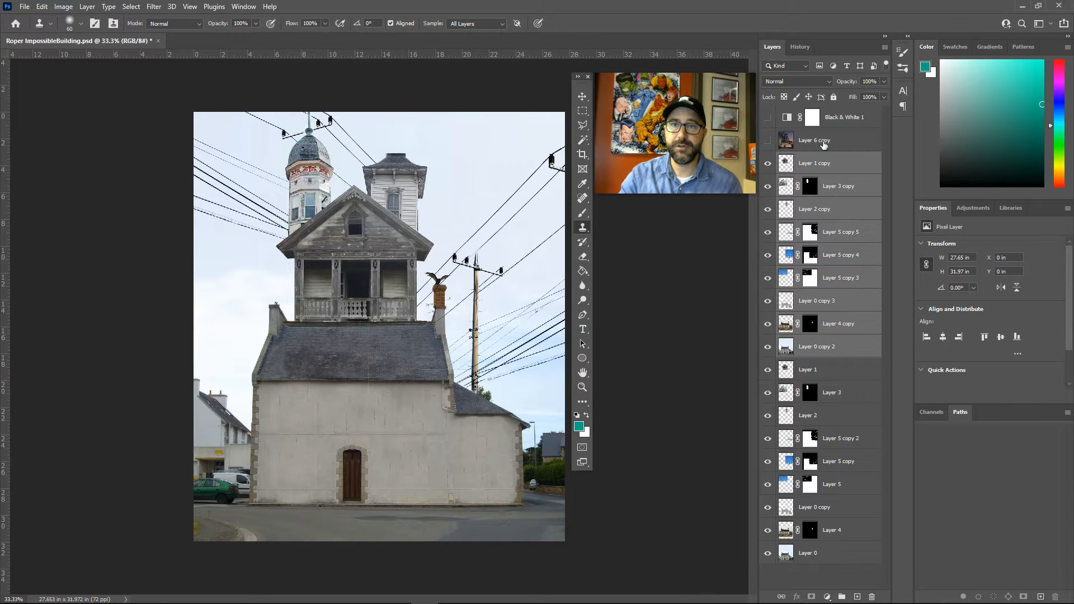
# Step: Merge the duplicated layers into a single layer and rename it Merged Layers
pyautogui.rightClick(809, 166)
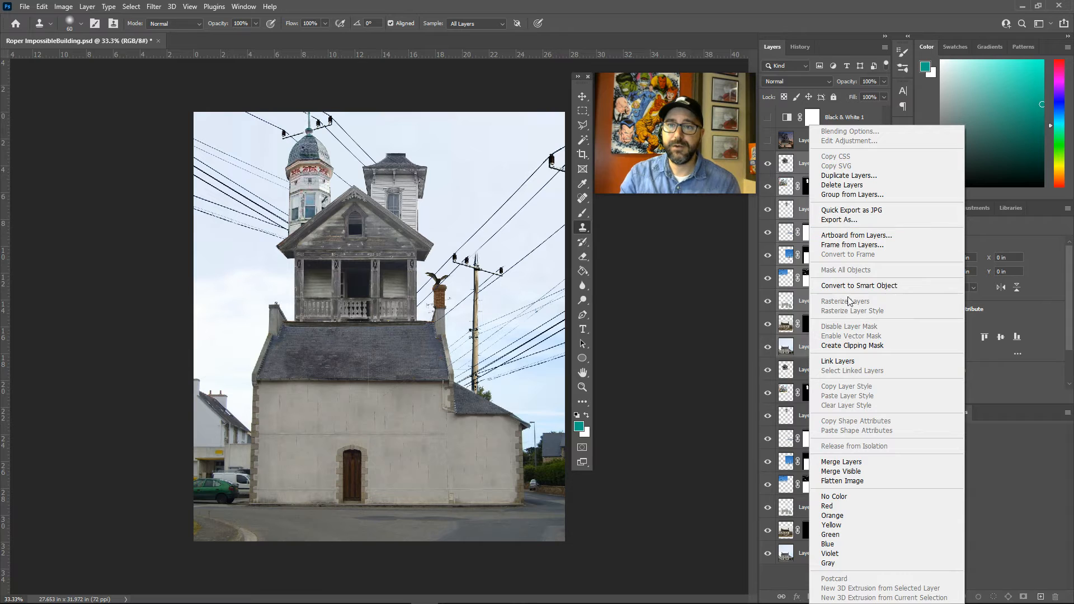
pyautogui.click(846, 462)
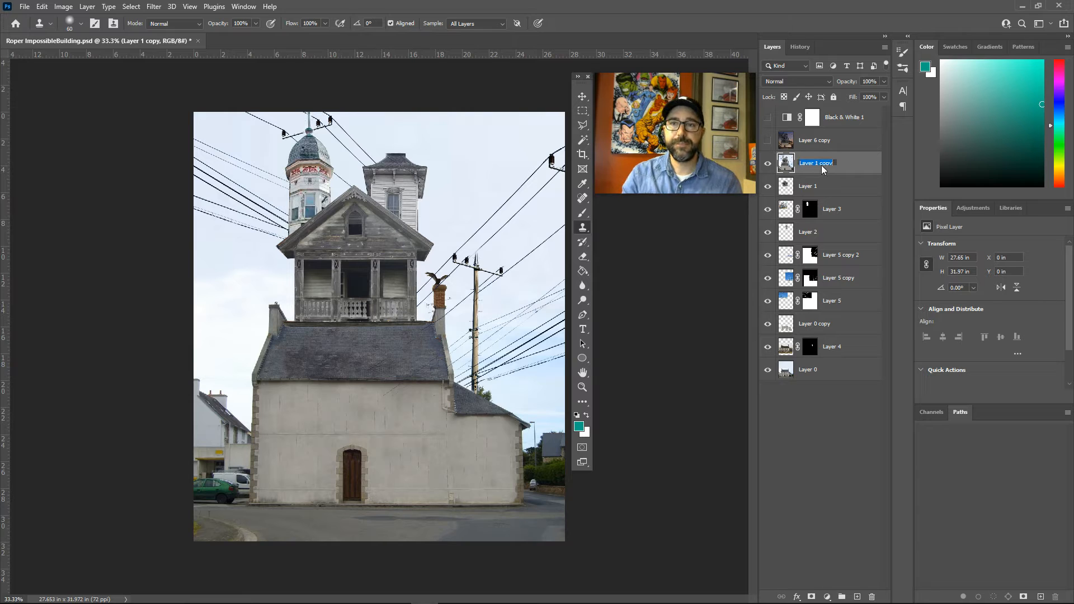
pyautogui.write('Merged')
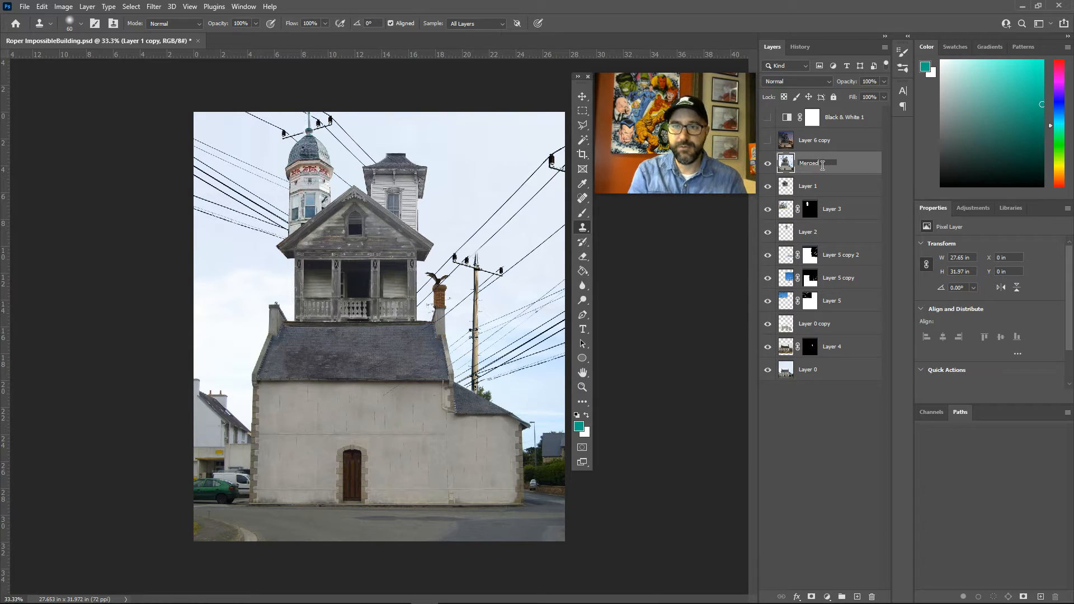
pyautogui.write(' Laye')
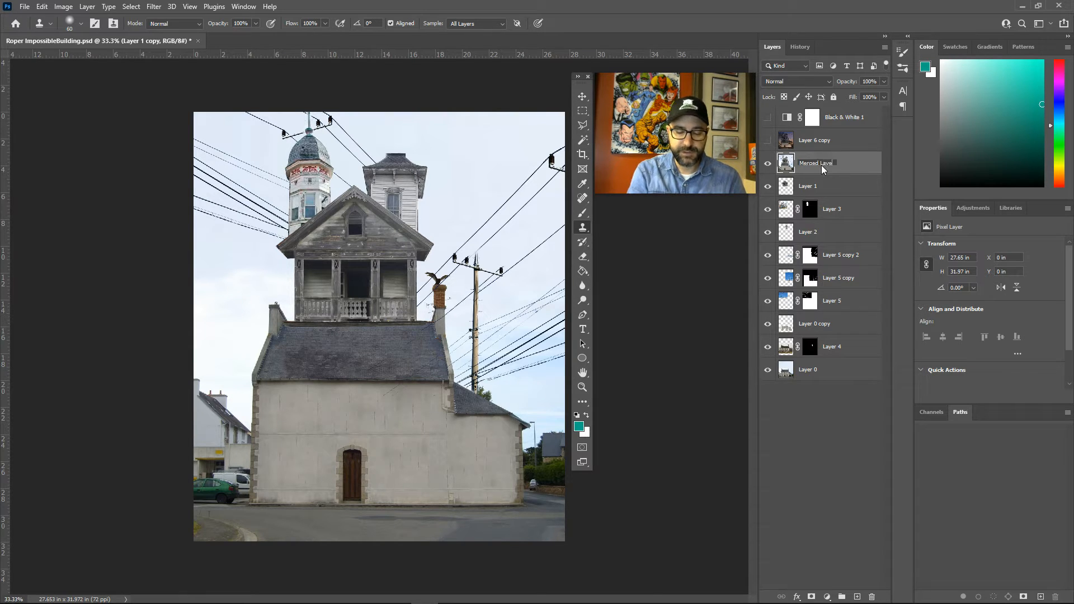
pyautogui.write('rs')
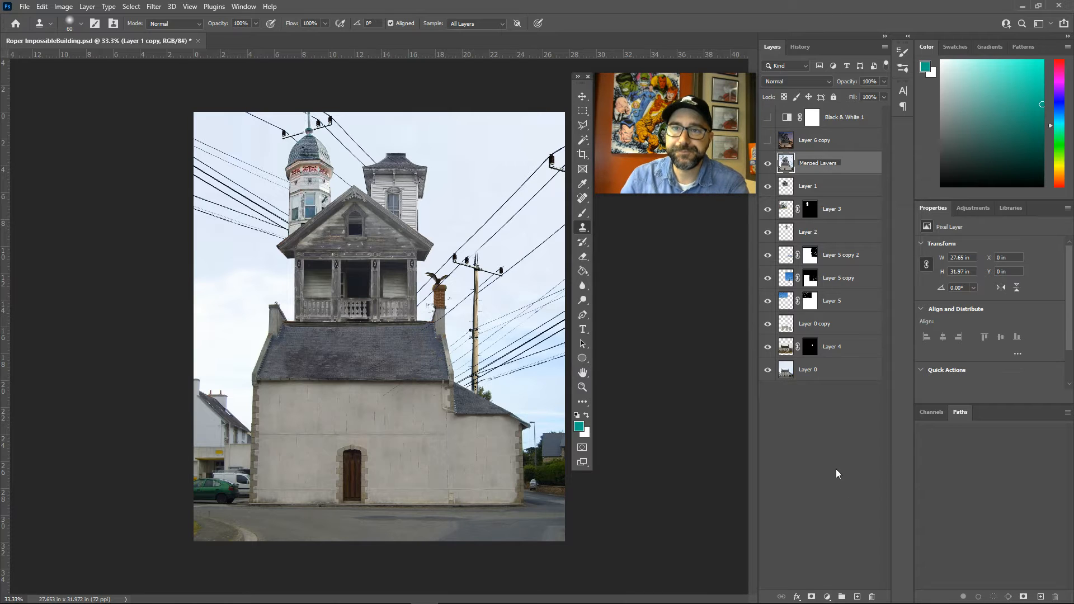
pyautogui.click(837, 474)
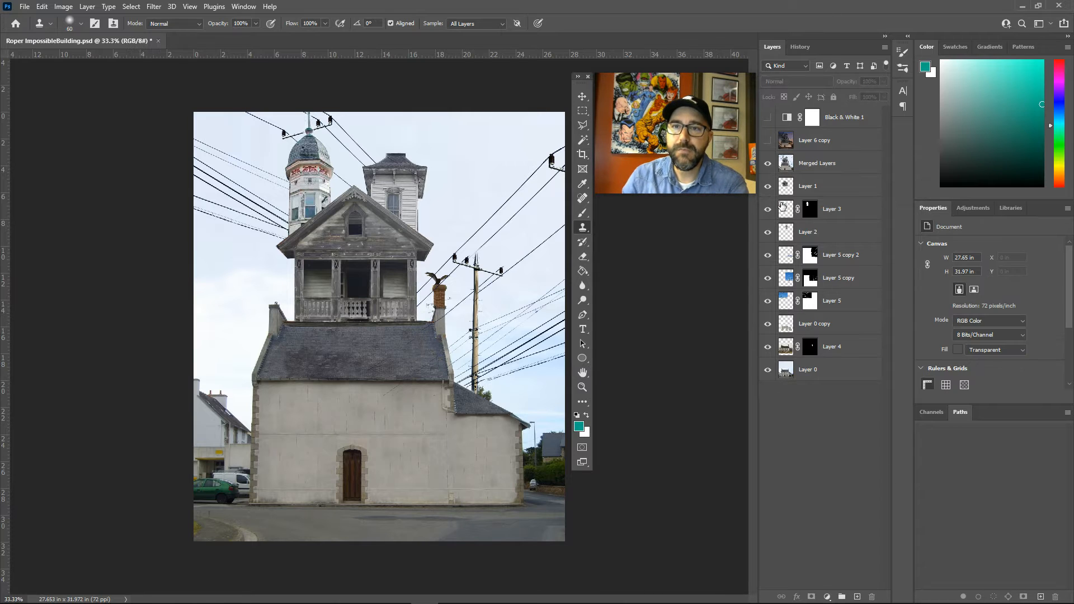
# Step: Open the Camera Raw filter on the Merged Layers layer and show its Basic adjustments
pyautogui.click(814, 171)
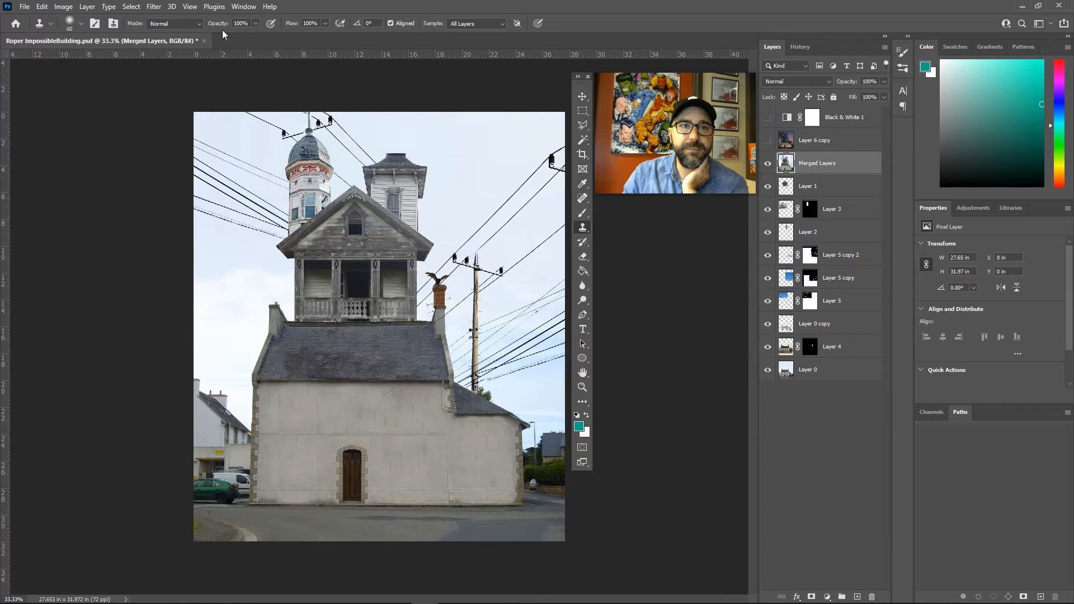
pyautogui.click(155, 9)
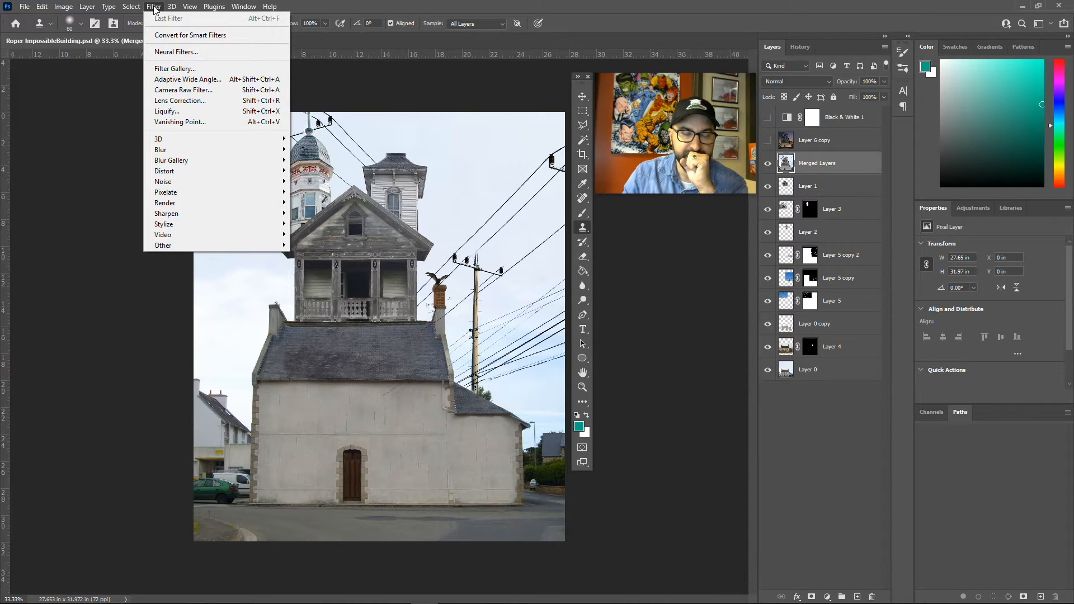
pyautogui.click(199, 92)
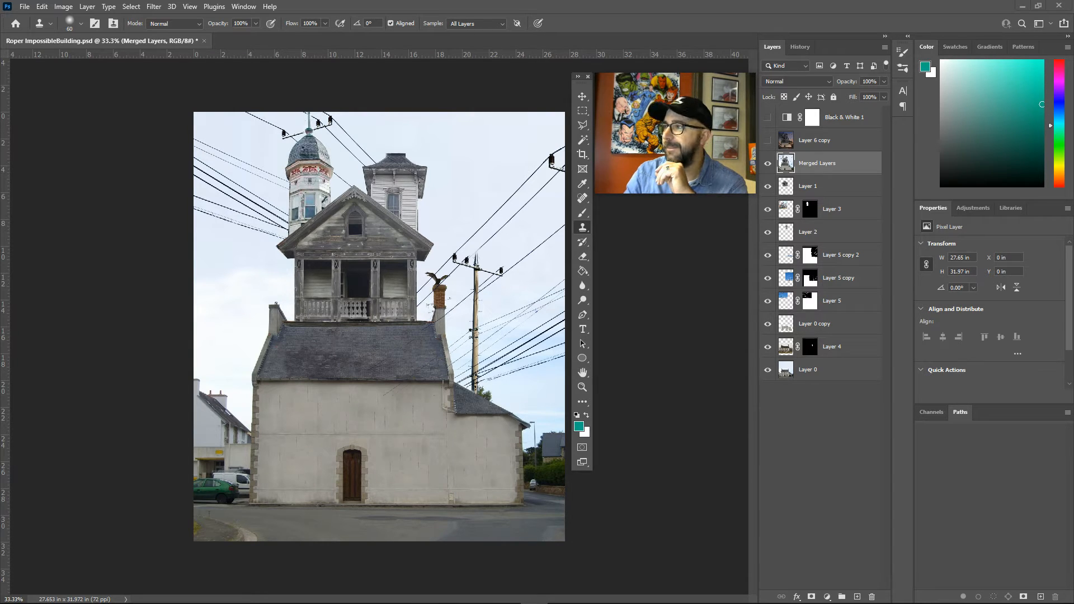
pyautogui.hotkey('ctrl', 'shift', 'a')
pyautogui.moveTo(792, 28)
pyautogui.mouseDown()
pyautogui.moveTo(733, 17)
pyautogui.moveTo(776, 14)
pyautogui.mouseUp()
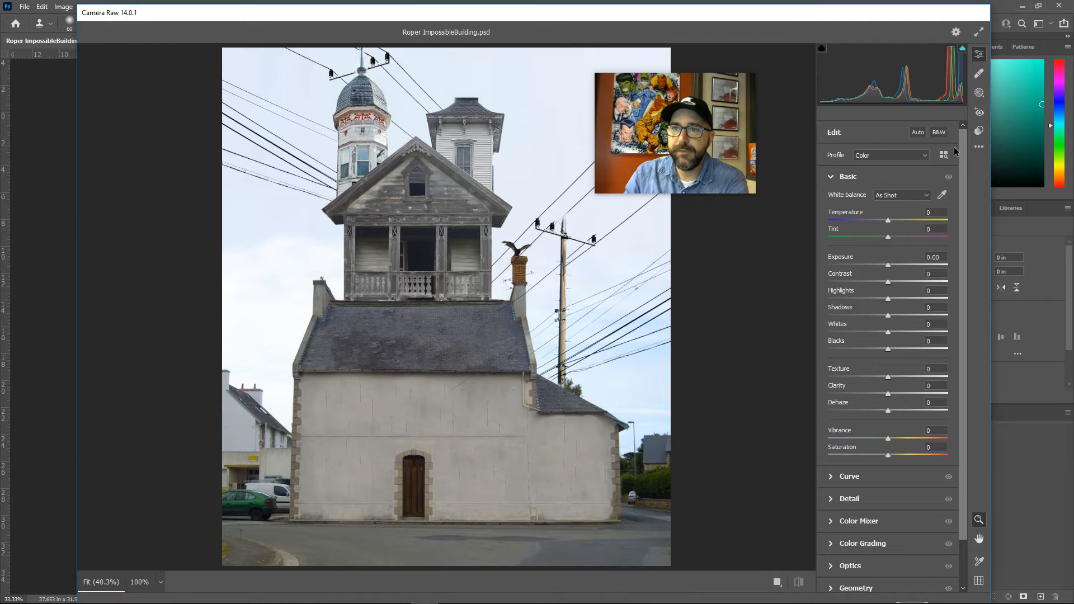
pyautogui.click(831, 178)
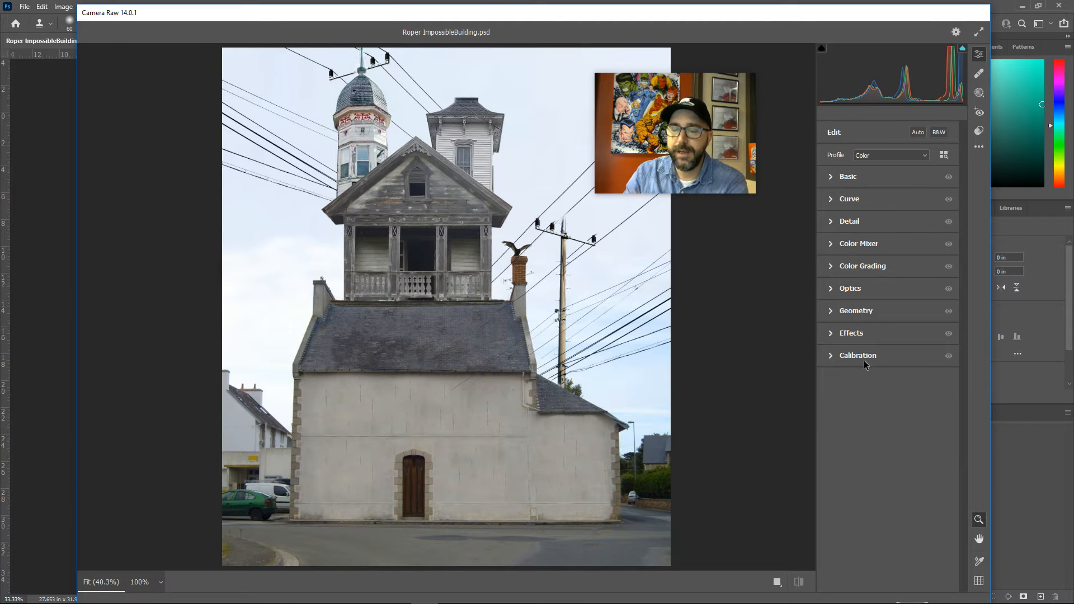
pyautogui.click(831, 178)
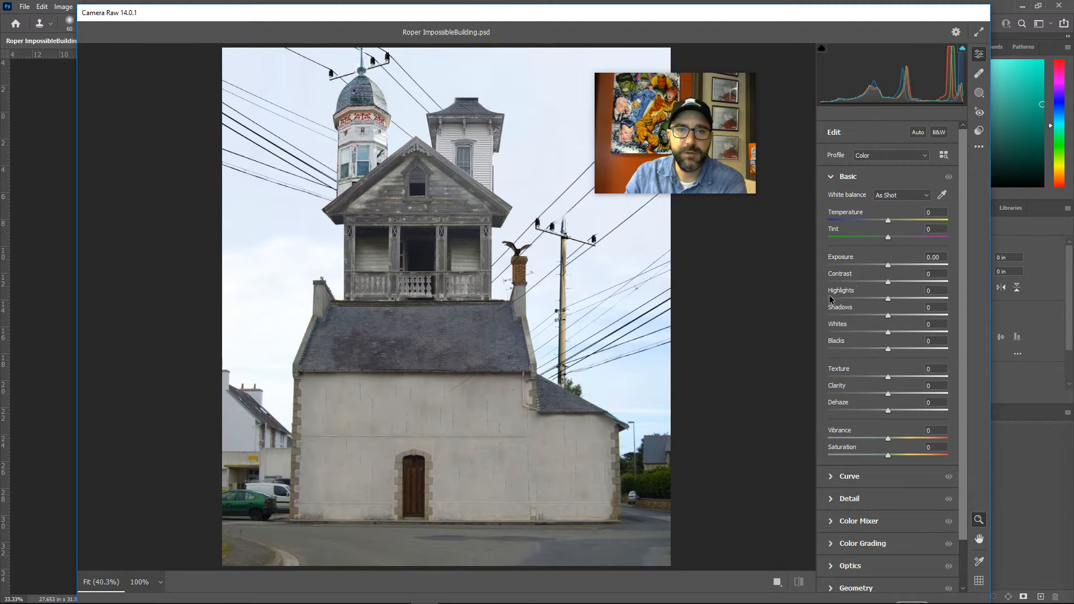
# Step: Set Exposure to -0.80, Contrast to +11, Highlights to +5 and Shadows to +35
pyautogui.moveTo(888, 265); pyautogui.dragTo(935, 285)
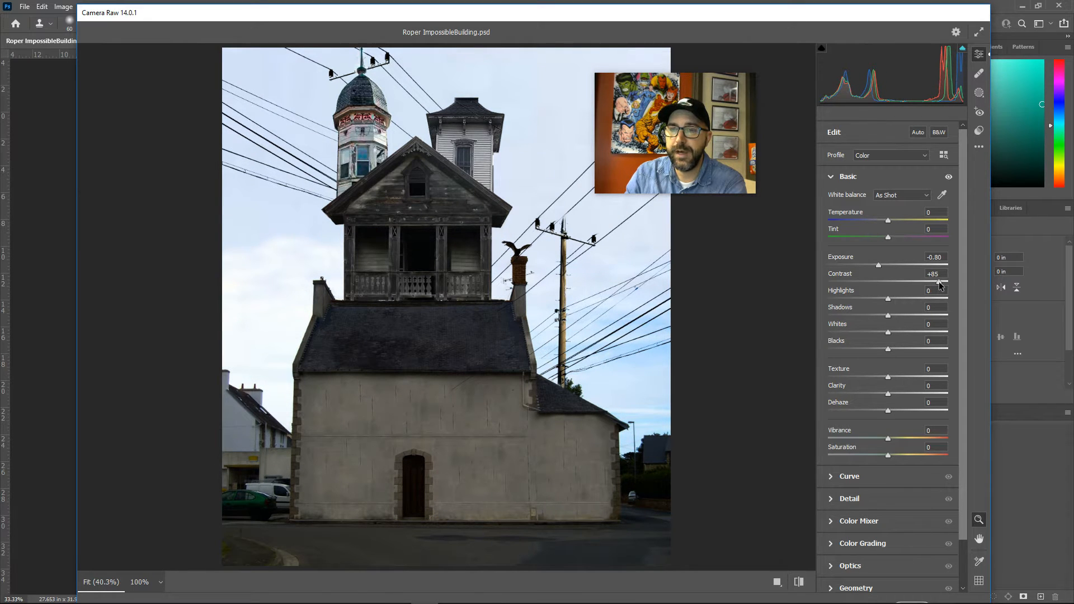
pyautogui.moveTo(939, 285); pyautogui.dragTo(827, 283)
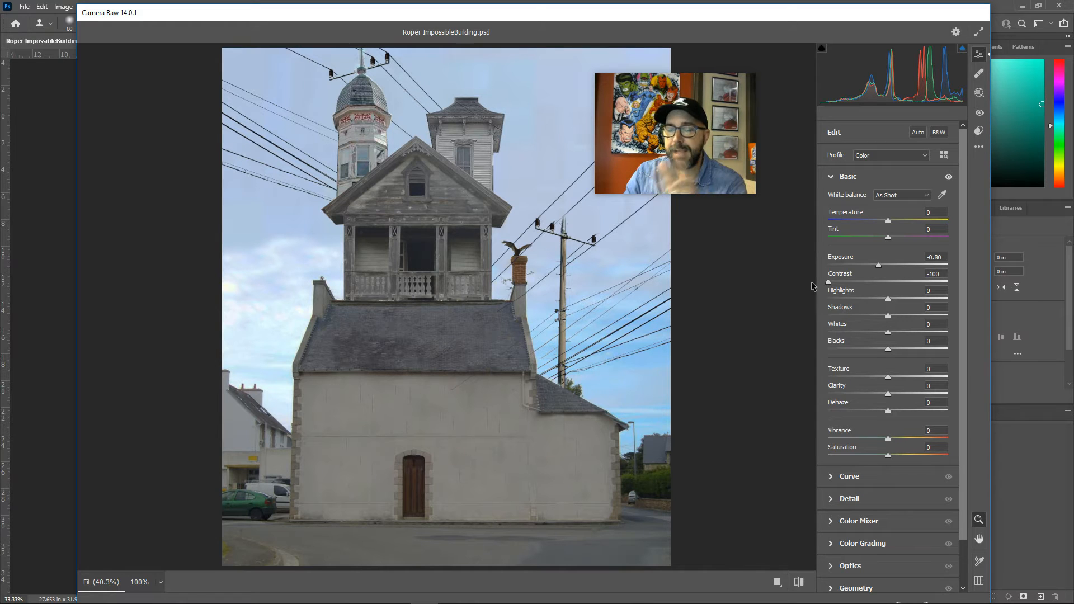
pyautogui.moveTo(812, 285); pyautogui.dragTo(907, 315)
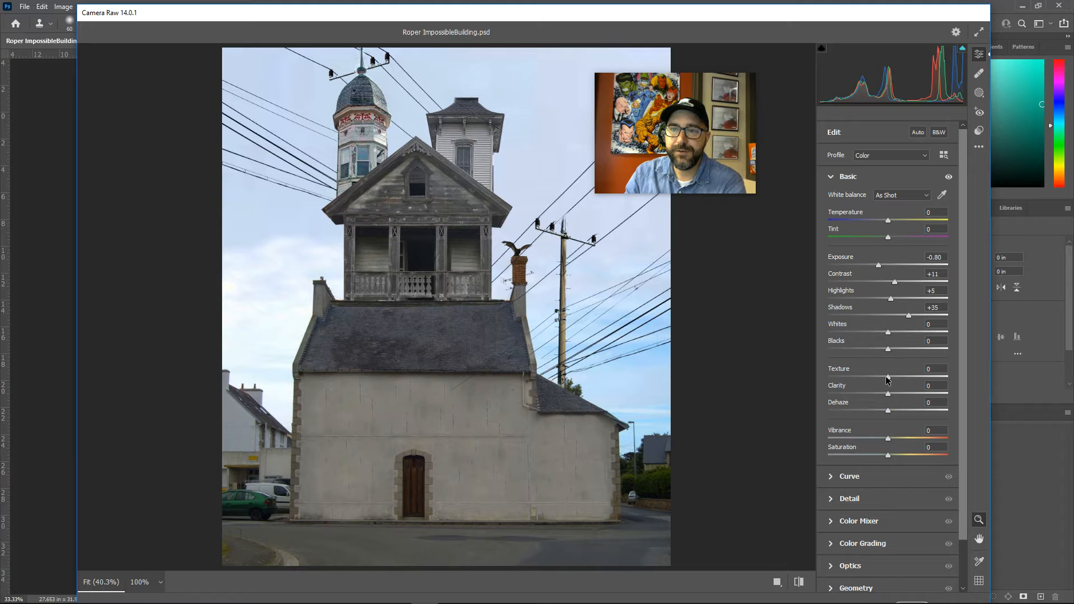
# Step: Set Texture to +19, Clarity to +78 and Saturation to -17, and collapse the Basic adjustments
pyautogui.moveTo(887, 376); pyautogui.dragTo(974, 380)
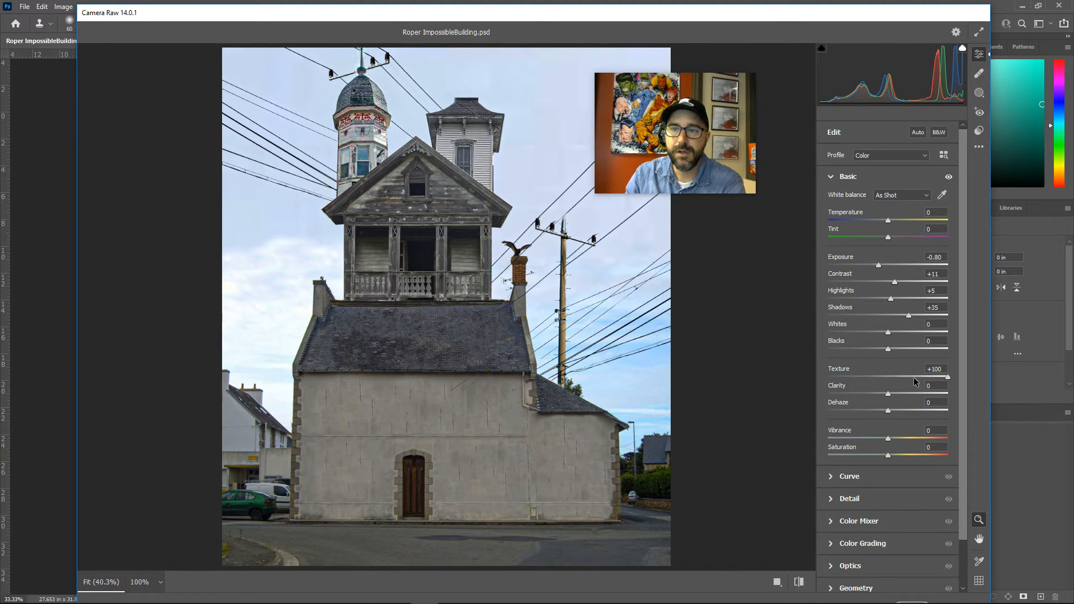
pyautogui.moveTo(947, 377)
pyautogui.mouseDown()
pyautogui.moveTo(849, 377)
pyautogui.moveTo(916, 376)
pyautogui.moveTo(899, 381)
pyautogui.moveTo(931, 389)
pyautogui.moveTo(900, 393)
pyautogui.moveTo(934, 388)
pyautogui.mouseUp()
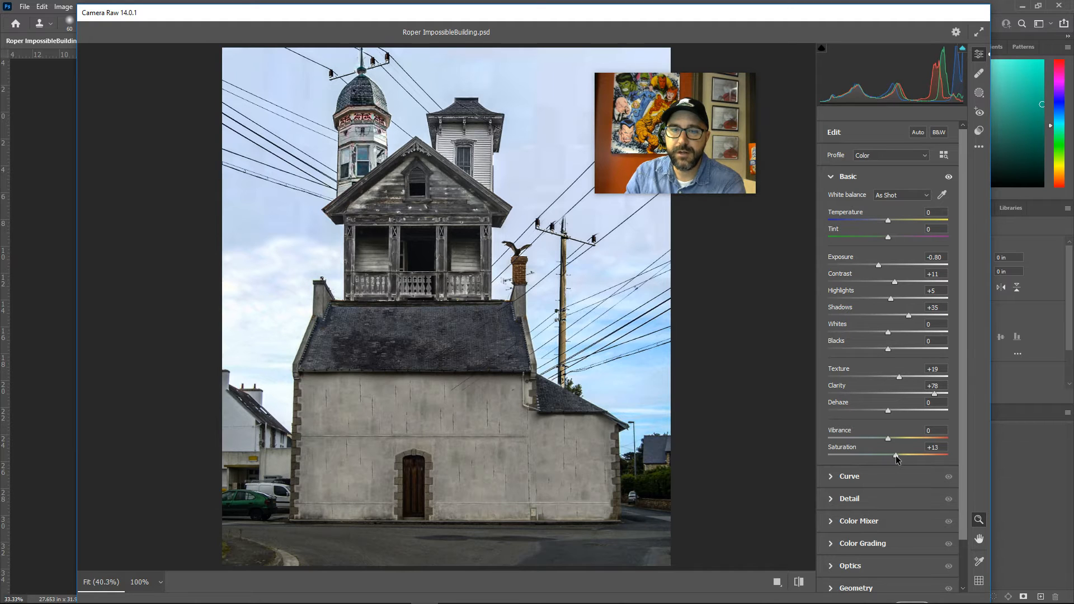
pyautogui.moveTo(895, 455); pyautogui.dragTo(909, 455)
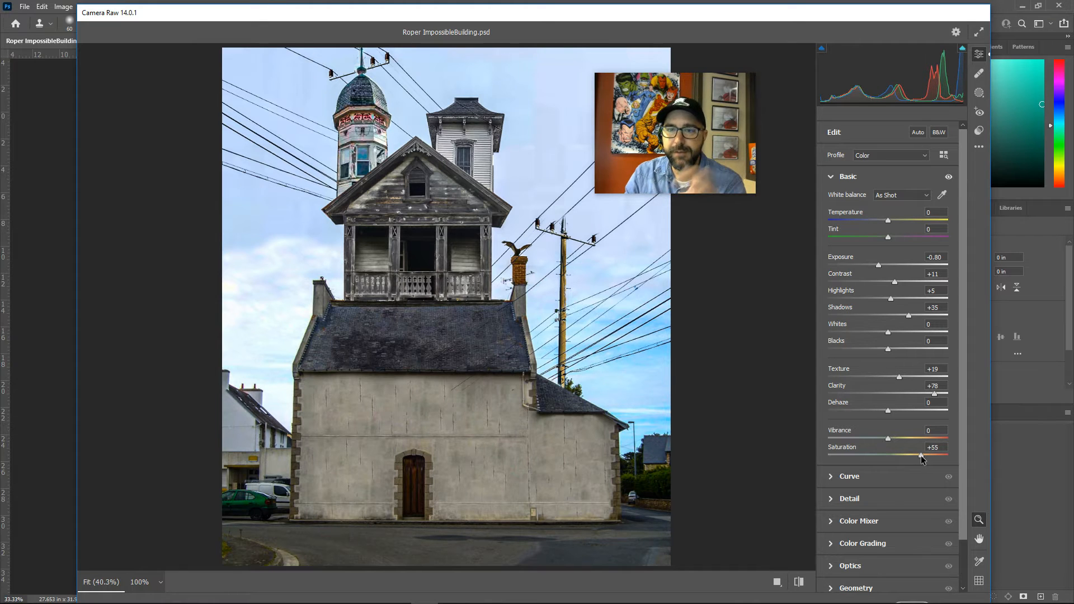
pyautogui.moveTo(921, 455); pyautogui.dragTo(877, 458)
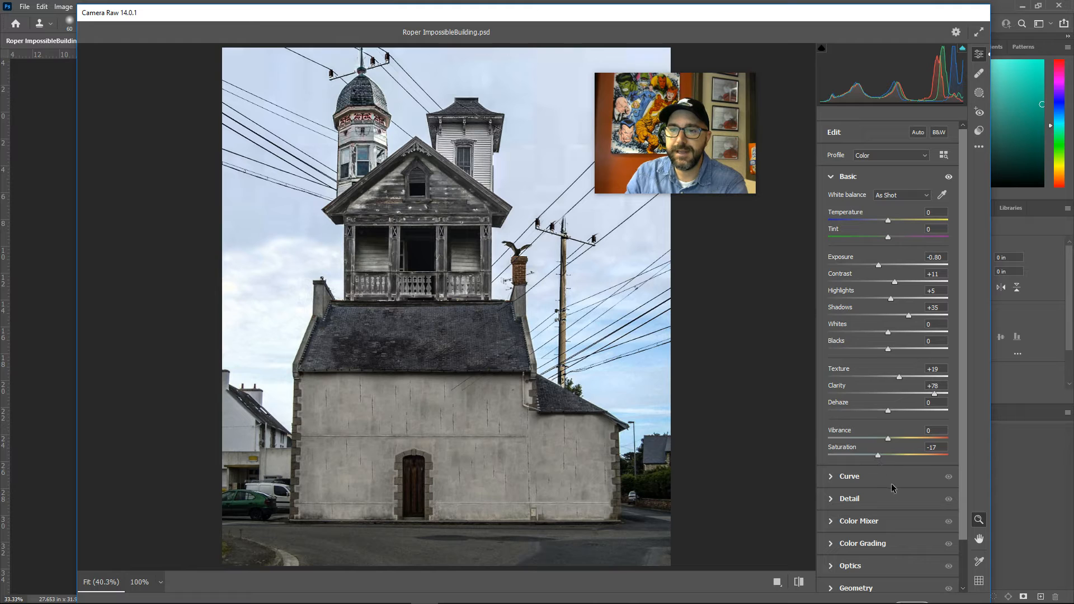
pyautogui.click(831, 177)
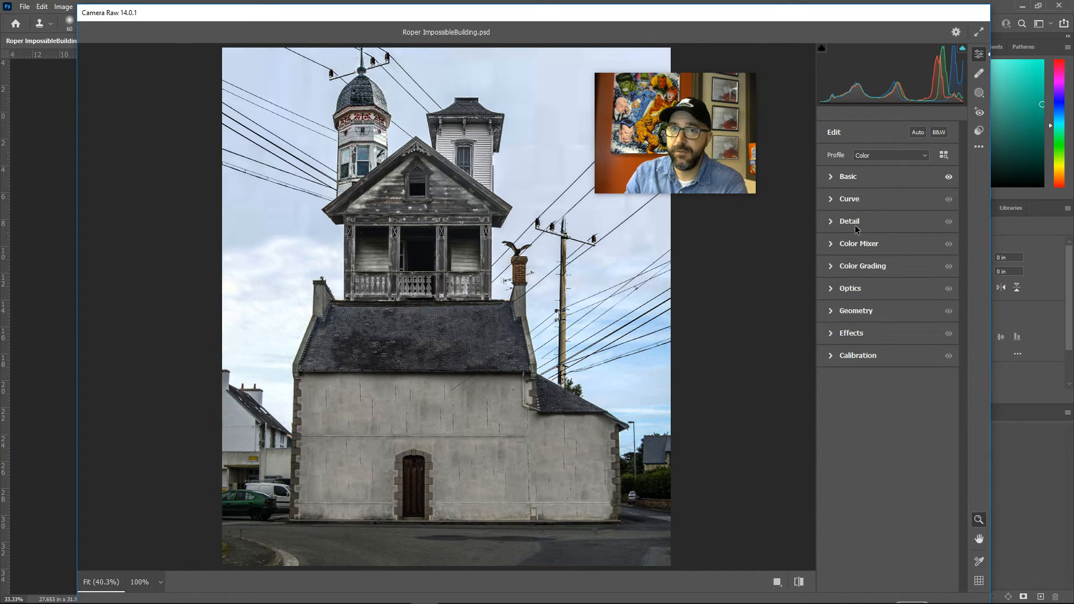
# Step: Set the effects Vignetting to -25 and Grain to 78, and inspect the grain up close
pyautogui.click(830, 333)
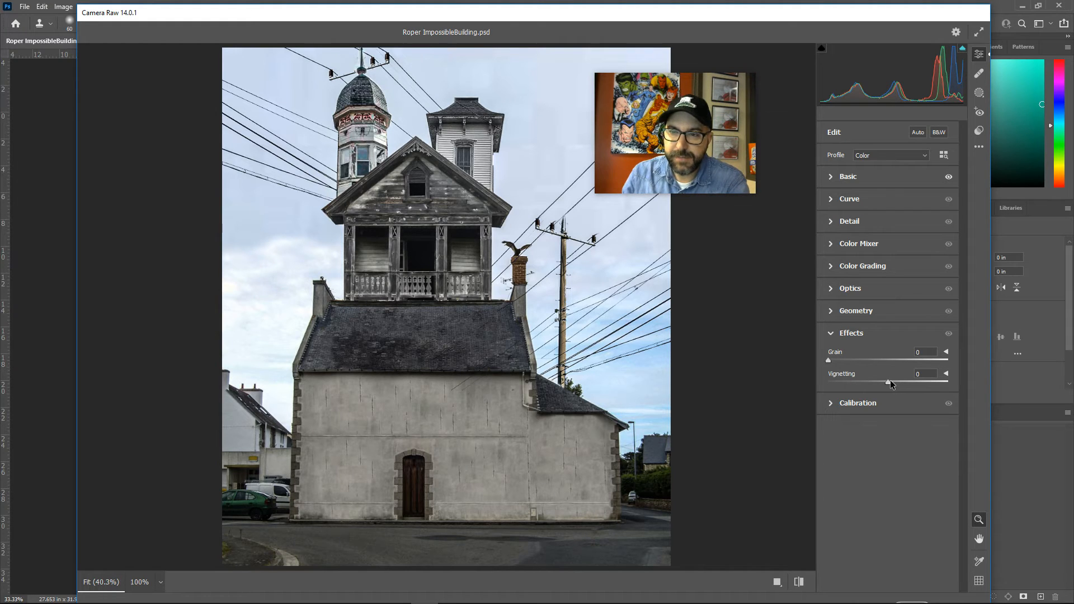
pyautogui.moveTo(891, 382); pyautogui.dragTo(873, 392)
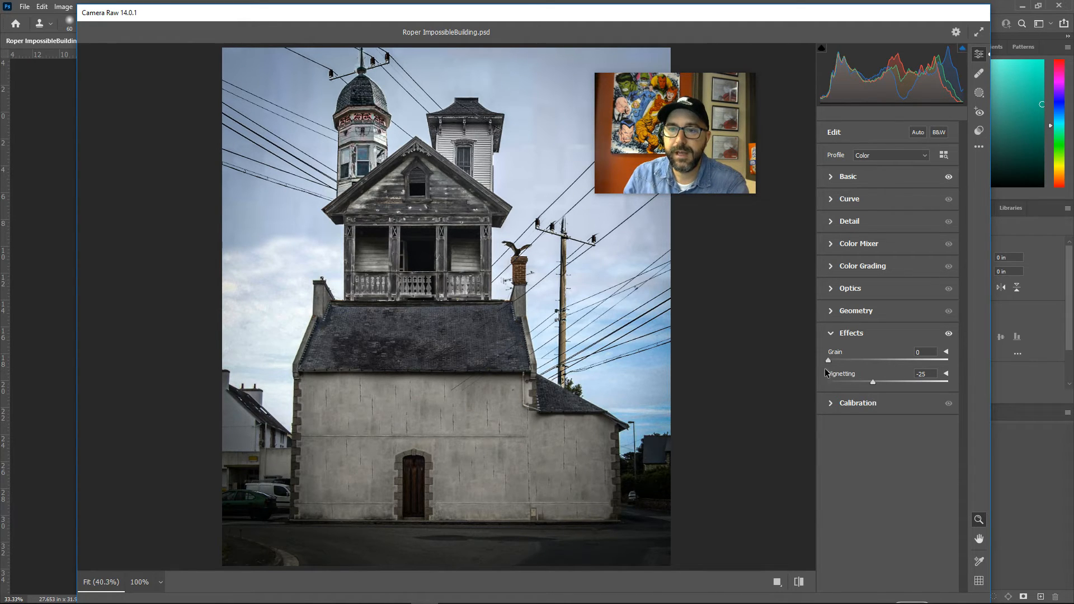
pyautogui.moveTo(828, 362); pyautogui.dragTo(920, 362)
pyautogui.click(663, 384)
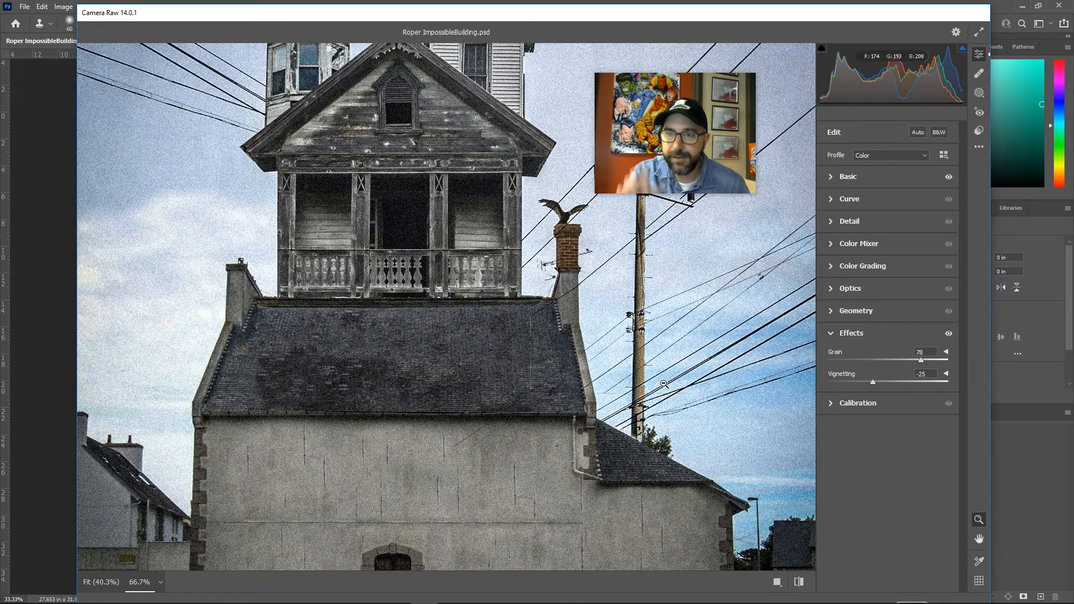
pyautogui.keyDown('alt'); pyautogui.click(664, 384); pyautogui.keyUp('alt')
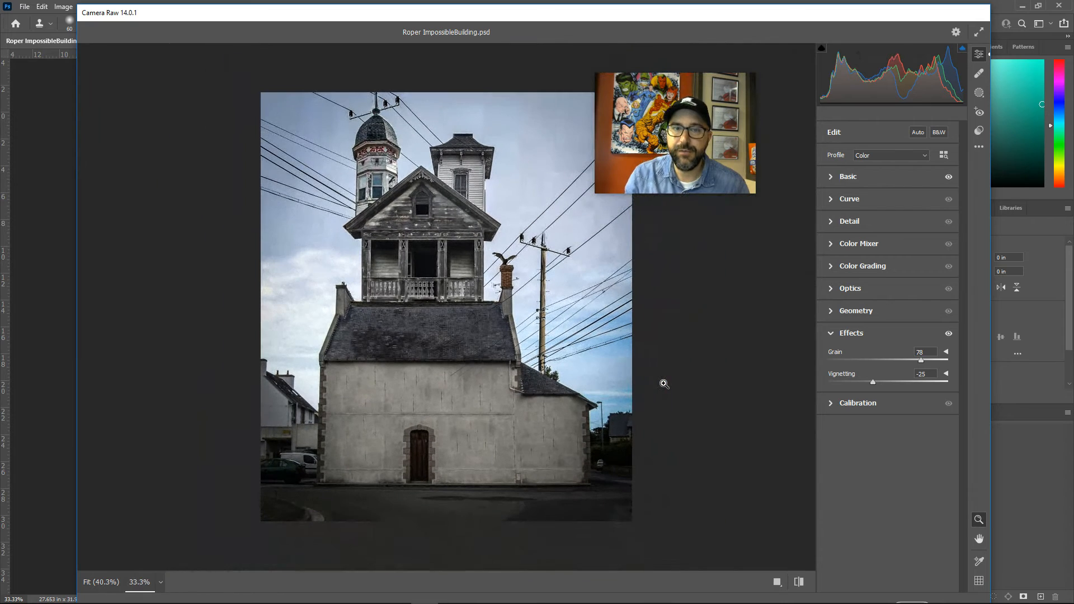
pyautogui.click(832, 334)
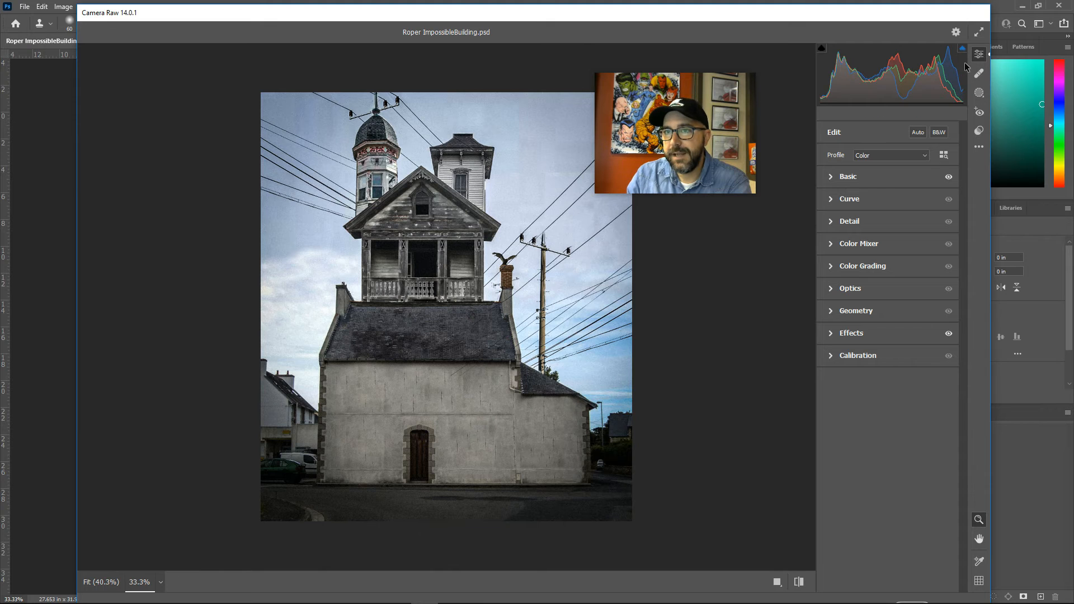
# Step: Preview the Style: Vintage, Style: Cinematic and Style: Black & White presets on the building image
pyautogui.click(979, 136)
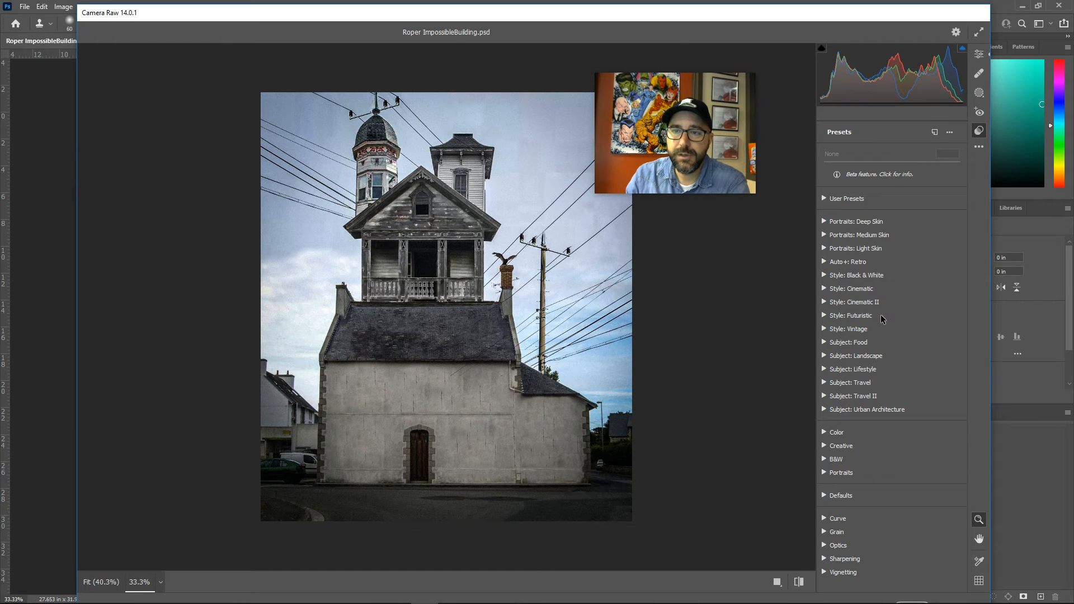
pyautogui.click(824, 329)
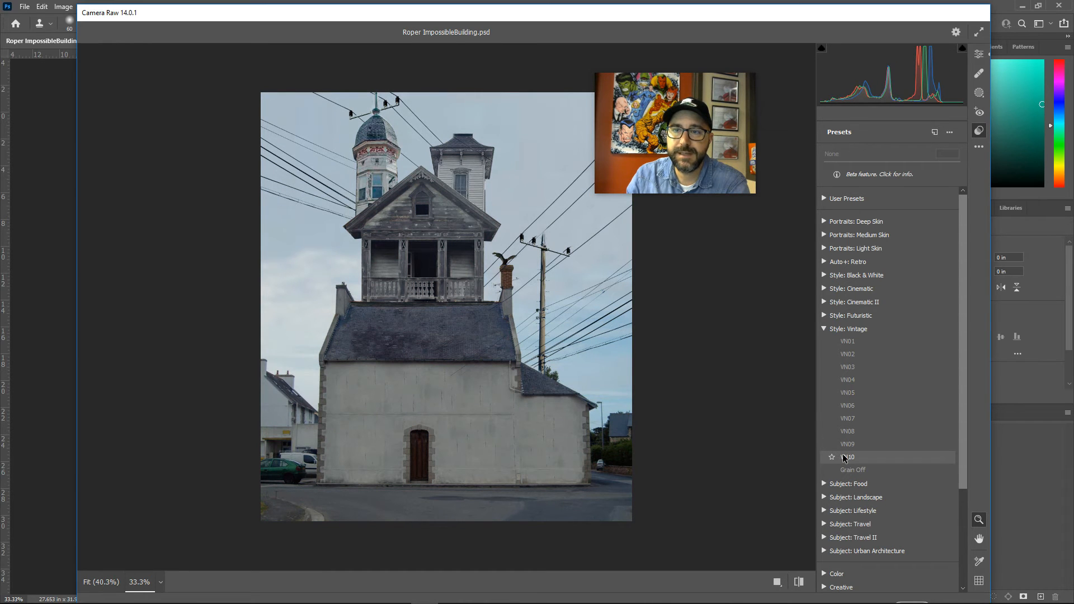
pyautogui.click(823, 329)
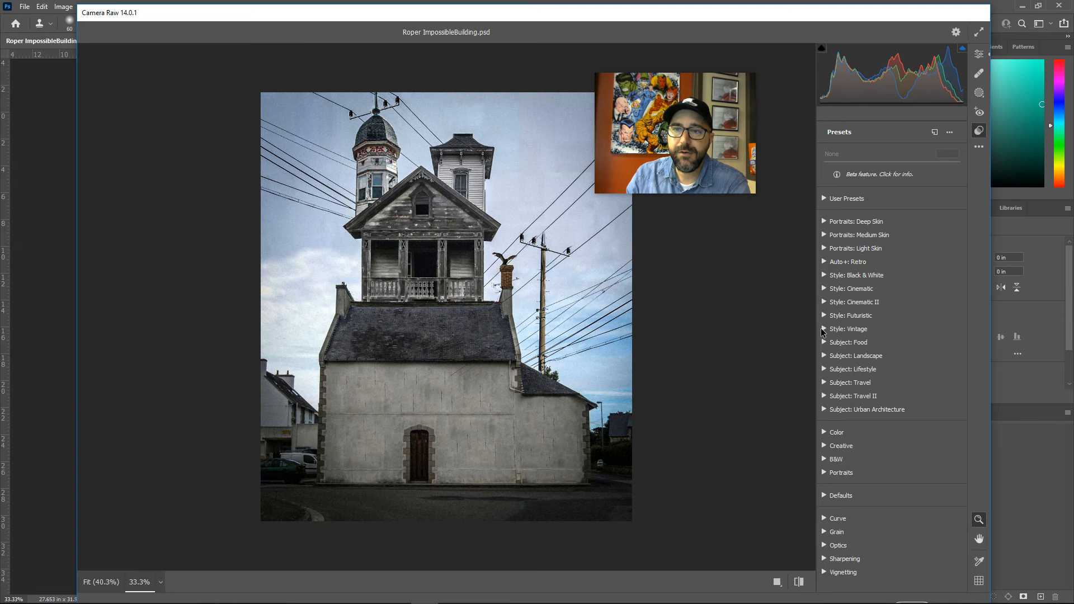
pyautogui.click(825, 289)
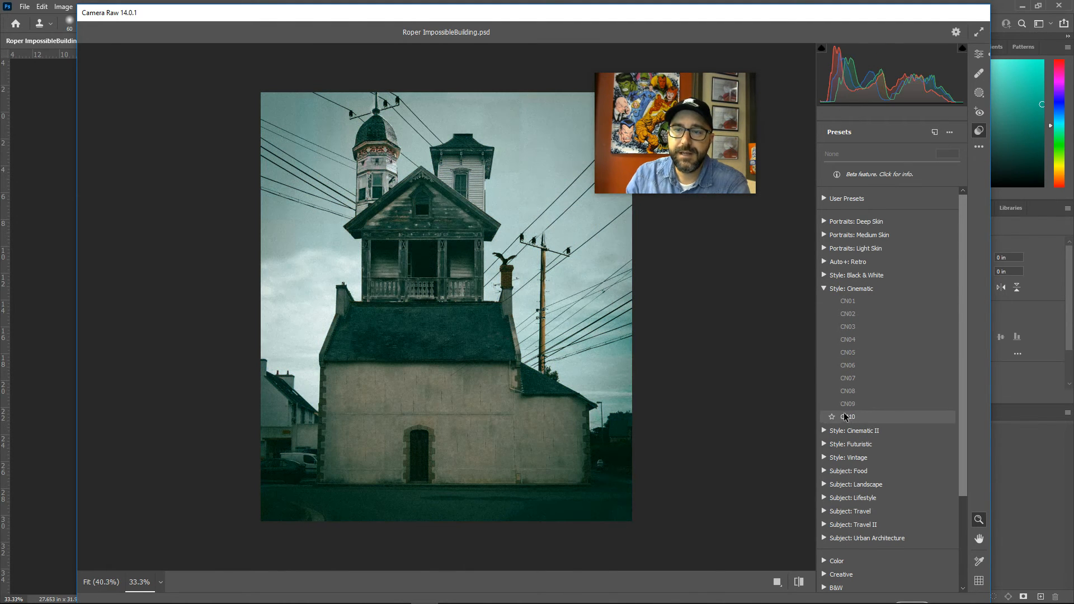
pyautogui.click(824, 289)
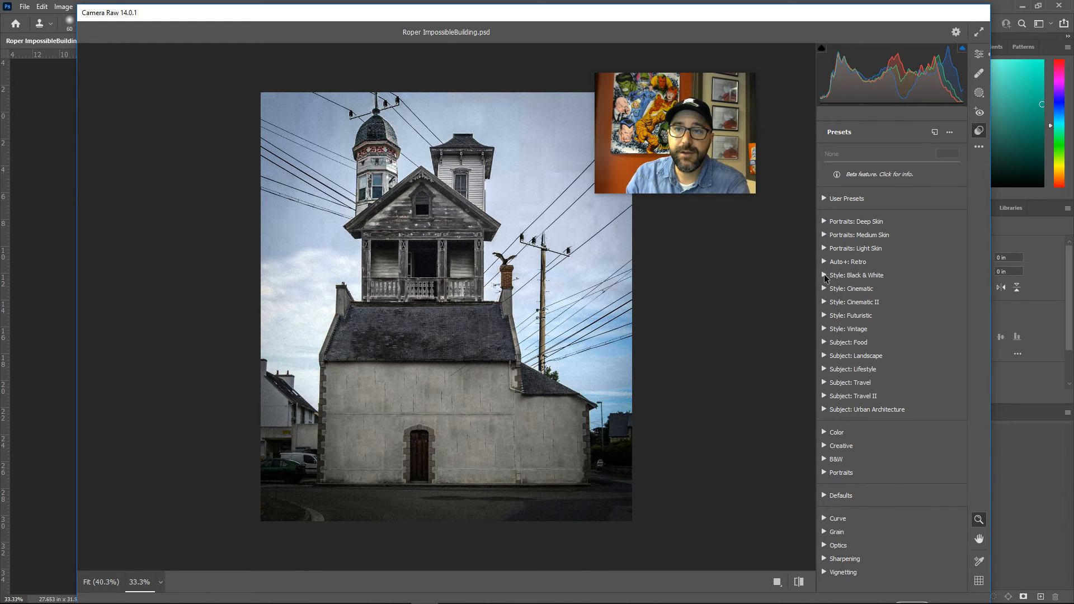
pyautogui.click(824, 275)
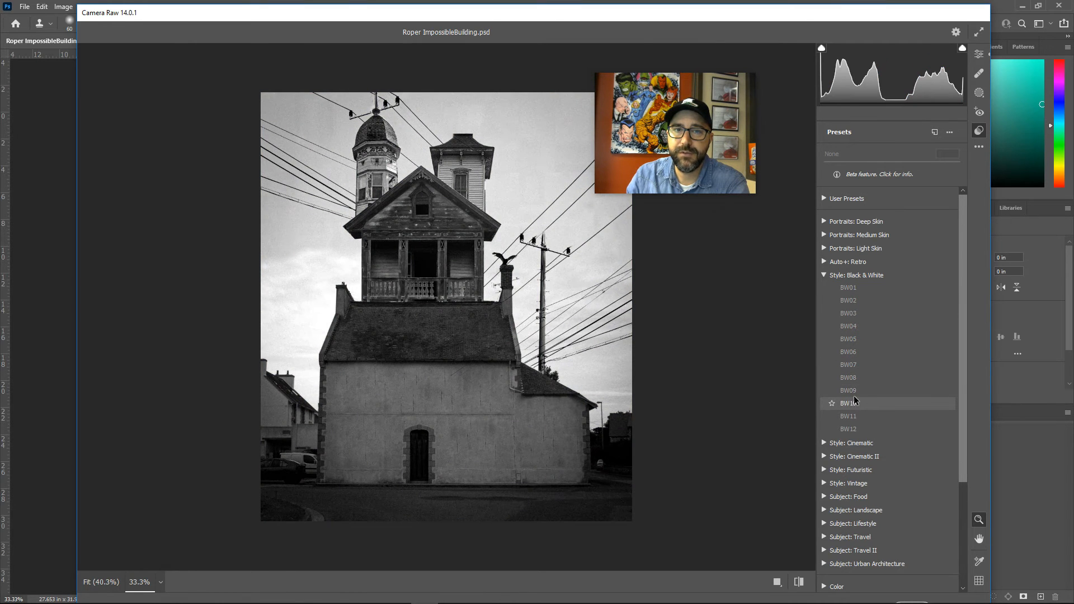
pyautogui.click(822, 276)
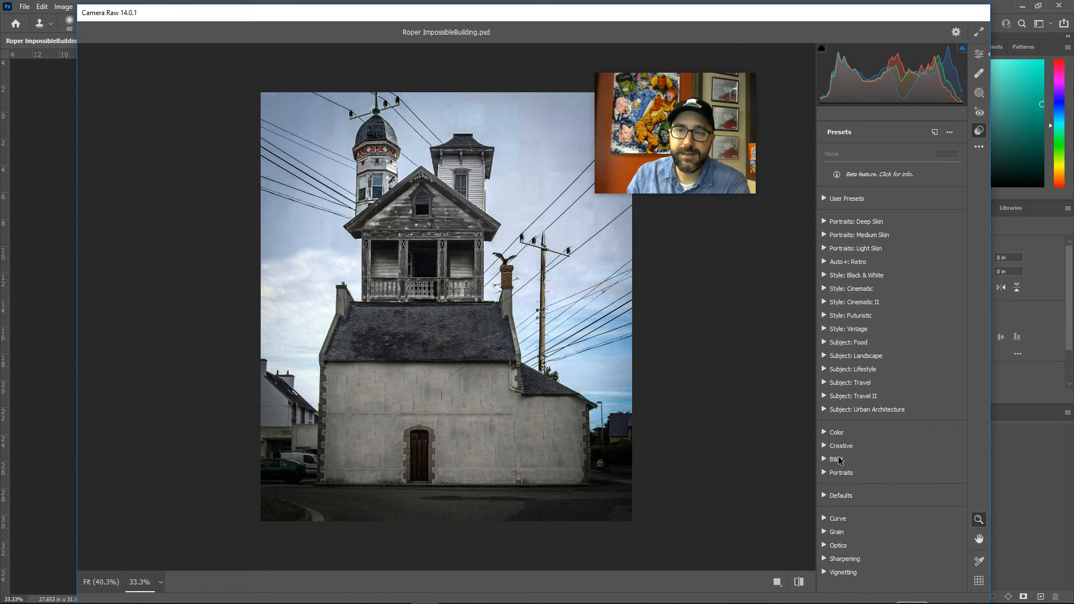
# Step: Look through the Subject: Landscape, Color and Creative preset groups
pyautogui.click(838, 357)
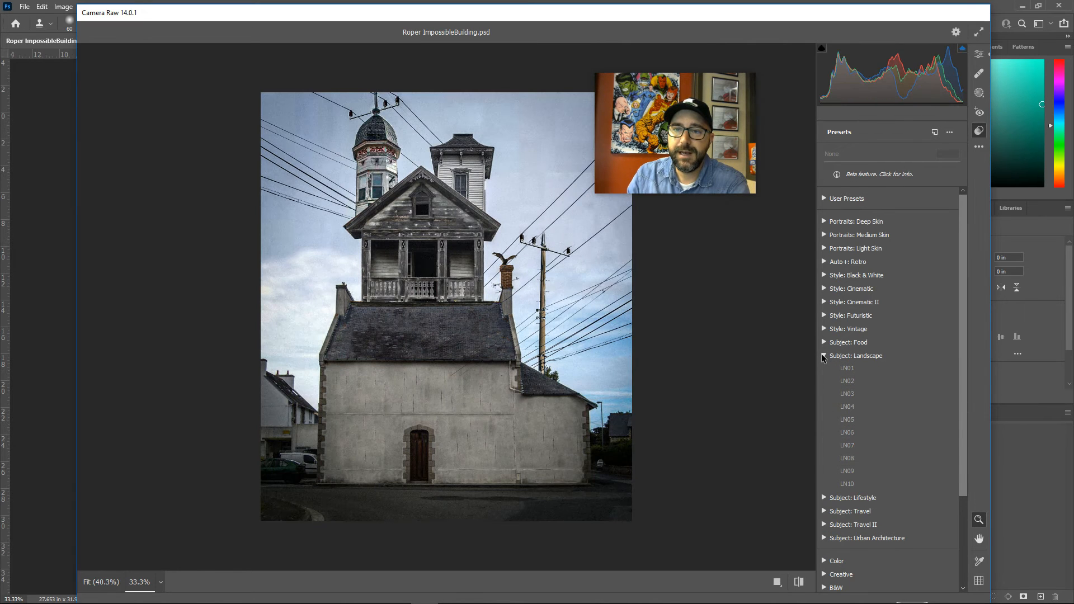
pyautogui.click(824, 357)
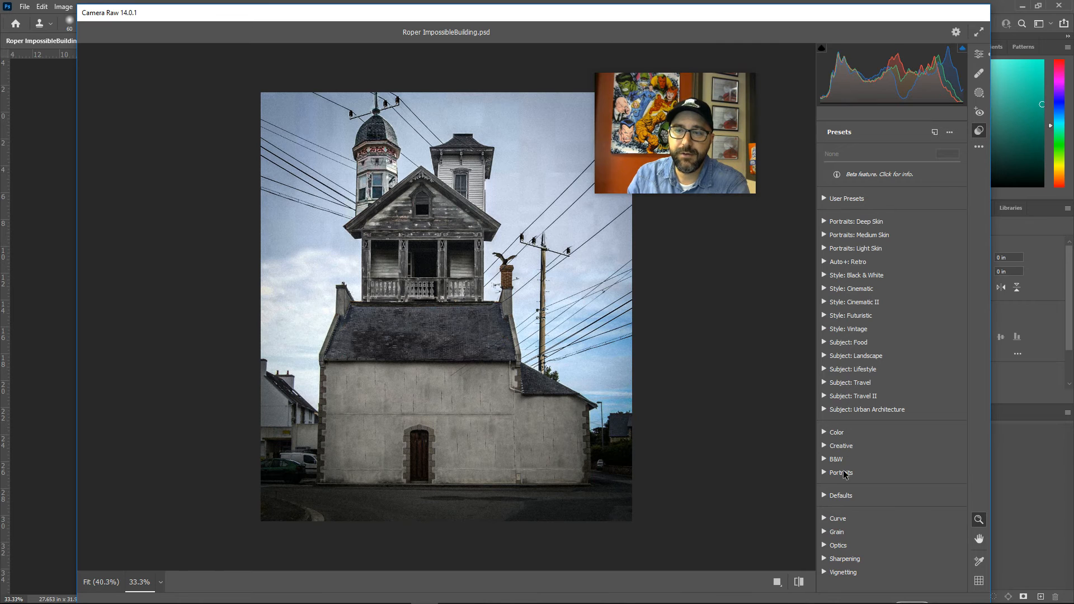
pyautogui.click(824, 433)
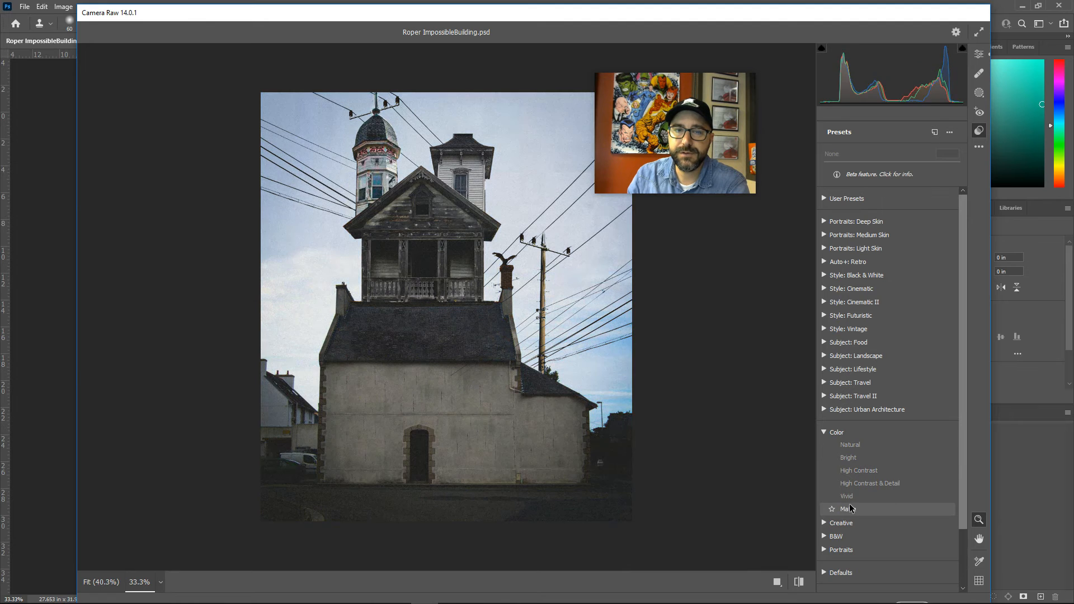
pyautogui.click(824, 432)
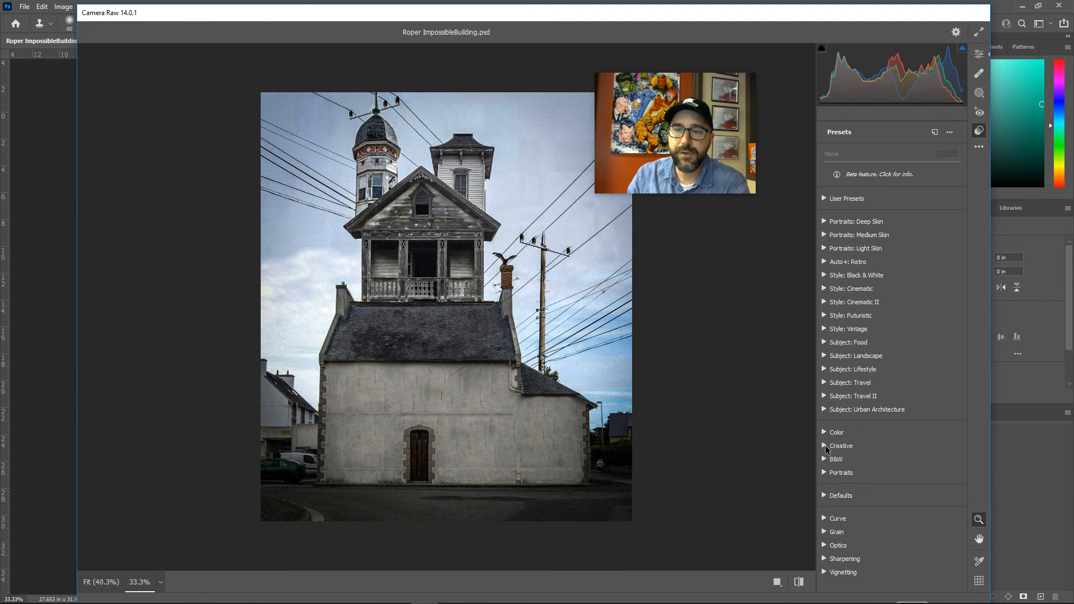
pyautogui.click(823, 446)
pyautogui.scroll(-3, 873, 425)
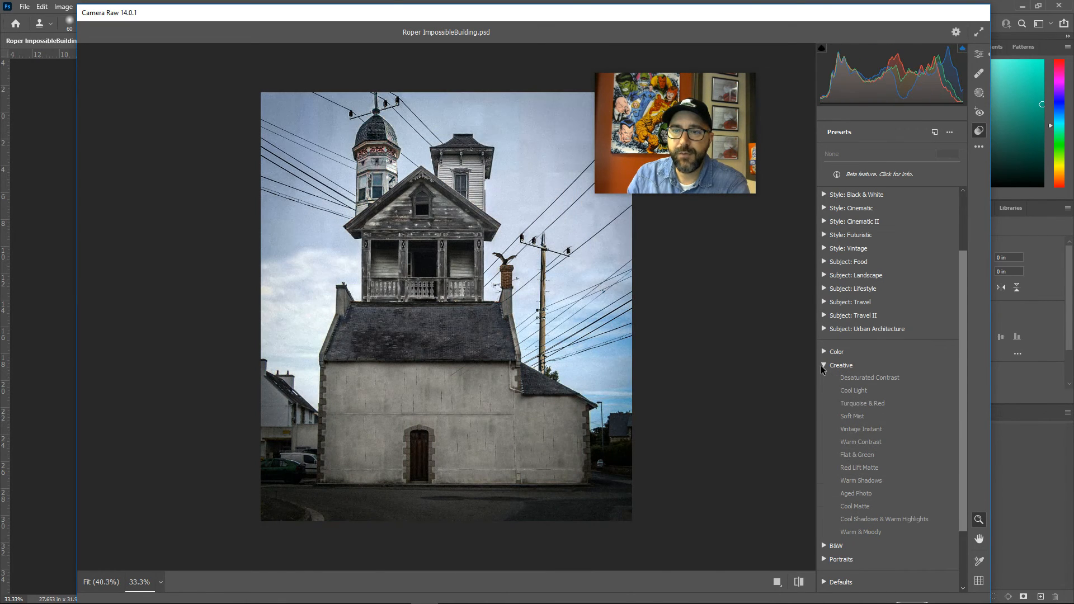
pyautogui.click(823, 366)
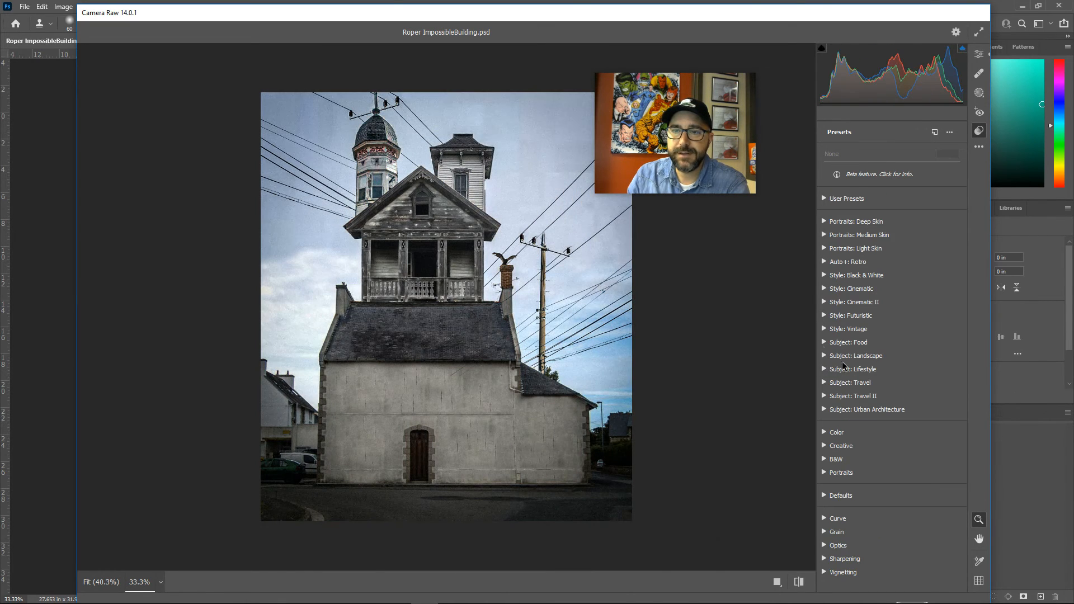
# Step: Apply the BW05 preset from the Style: Black & White group to the image
pyautogui.click(824, 275)
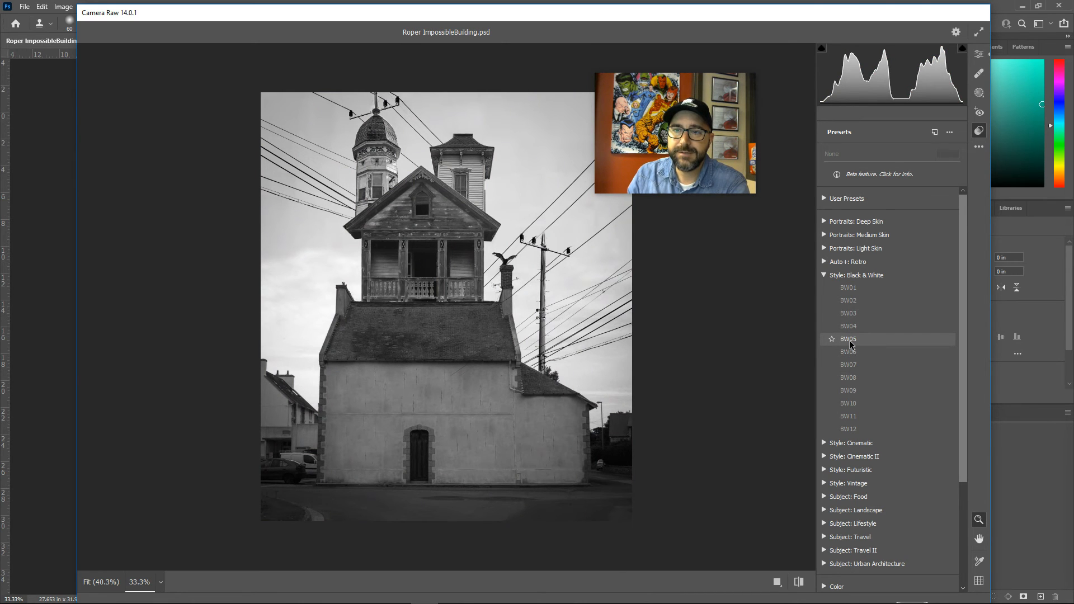
pyautogui.click(849, 340)
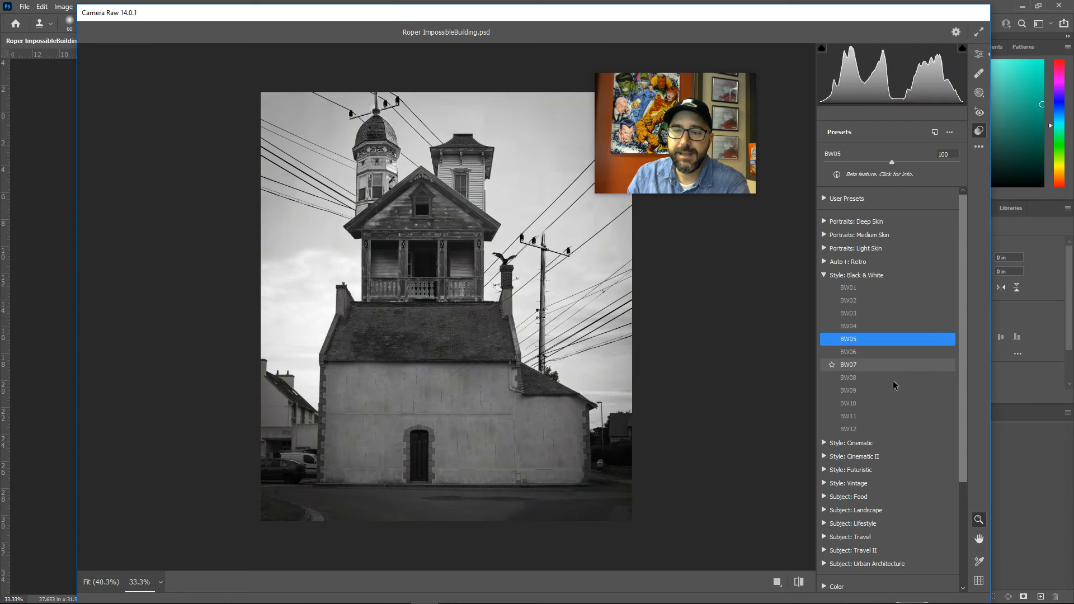
pyautogui.moveTo(865, 18); pyautogui.dragTo(865, 10)
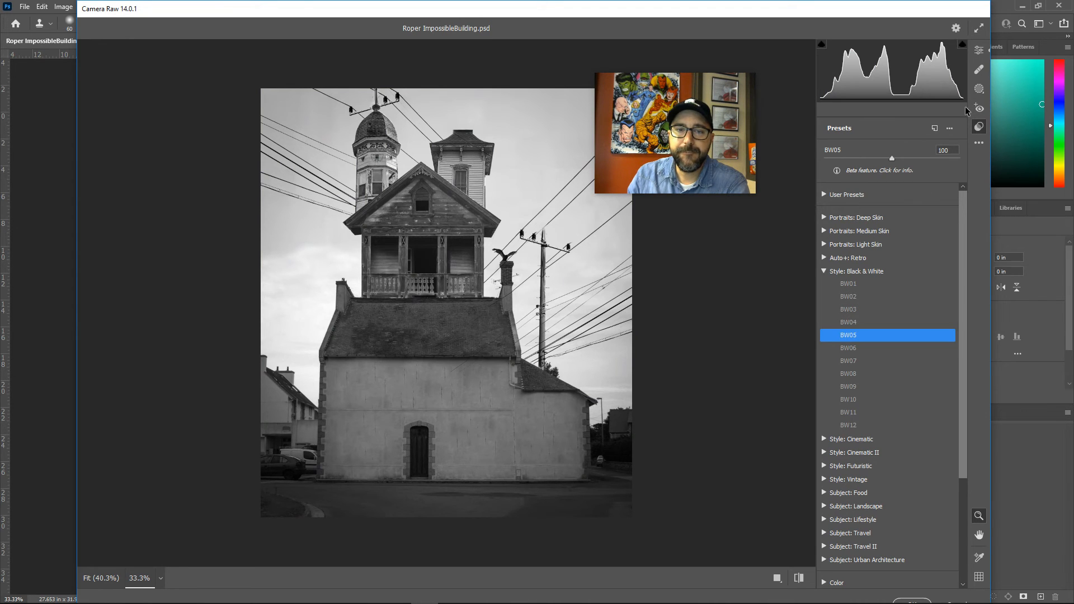
# Step: Set the effects Vignetting to -36 and apply the Camera Raw filter to the Merged Layers layer
pyautogui.click(979, 50)
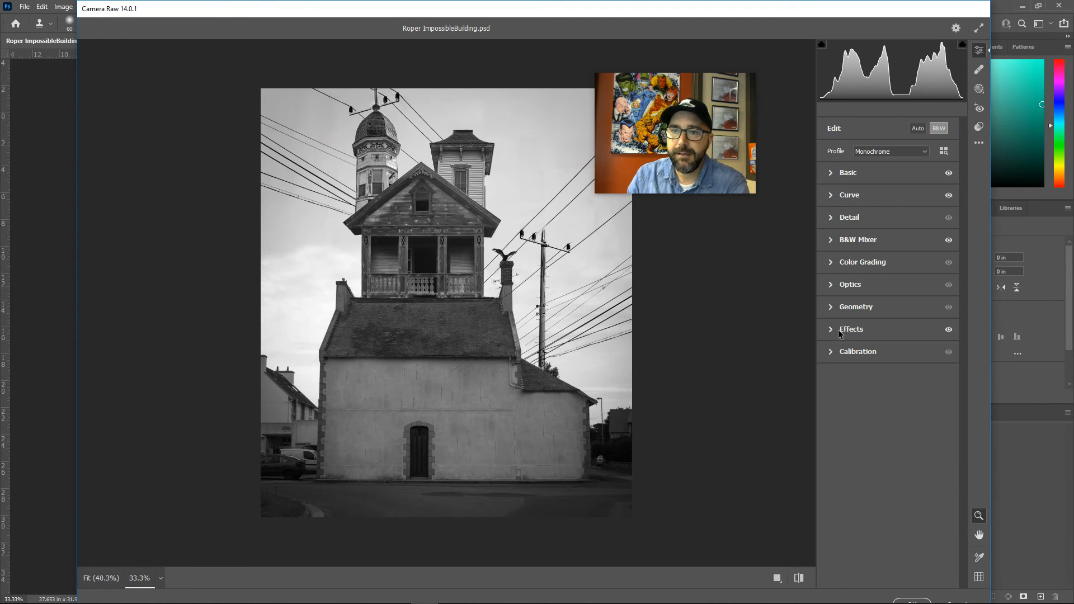
pyautogui.click(844, 329)
pyautogui.moveTo(871, 379); pyautogui.dragTo(864, 378)
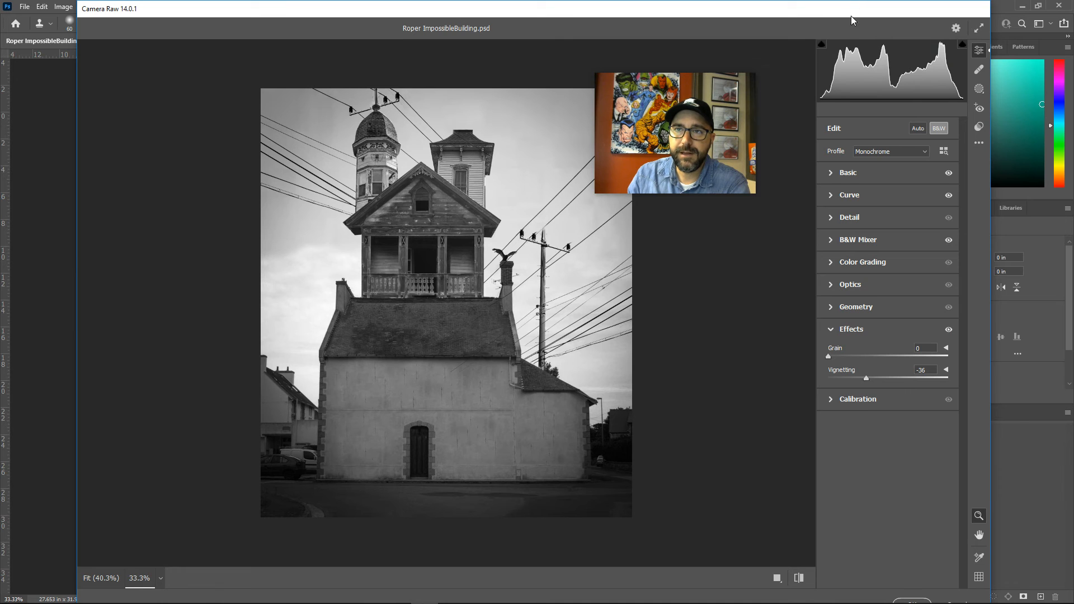
pyautogui.moveTo(851, 17); pyautogui.dragTo(849, 17)
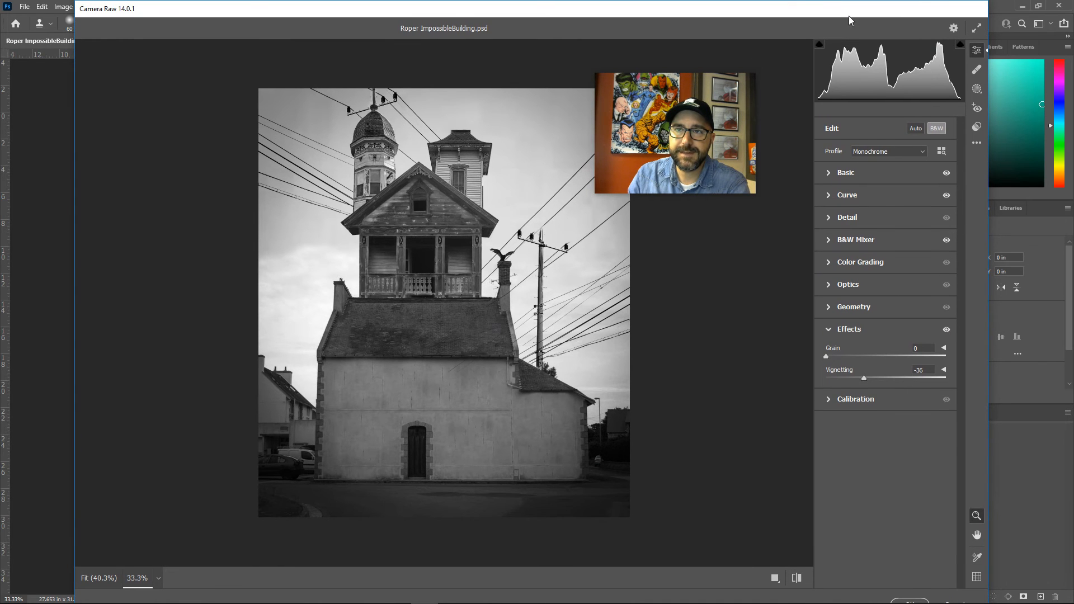
pyautogui.click(945, 598)
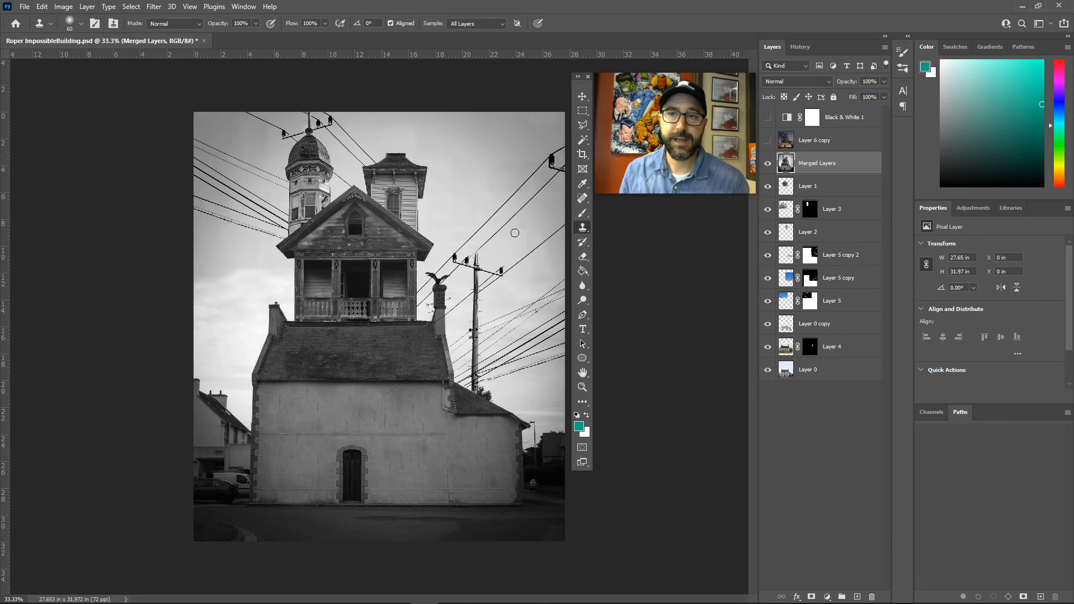
# Step: Compare the composite with Merged Layers hidden and visible, and show the Layer 6 copy layer
pyautogui.moveTo(747, 180)
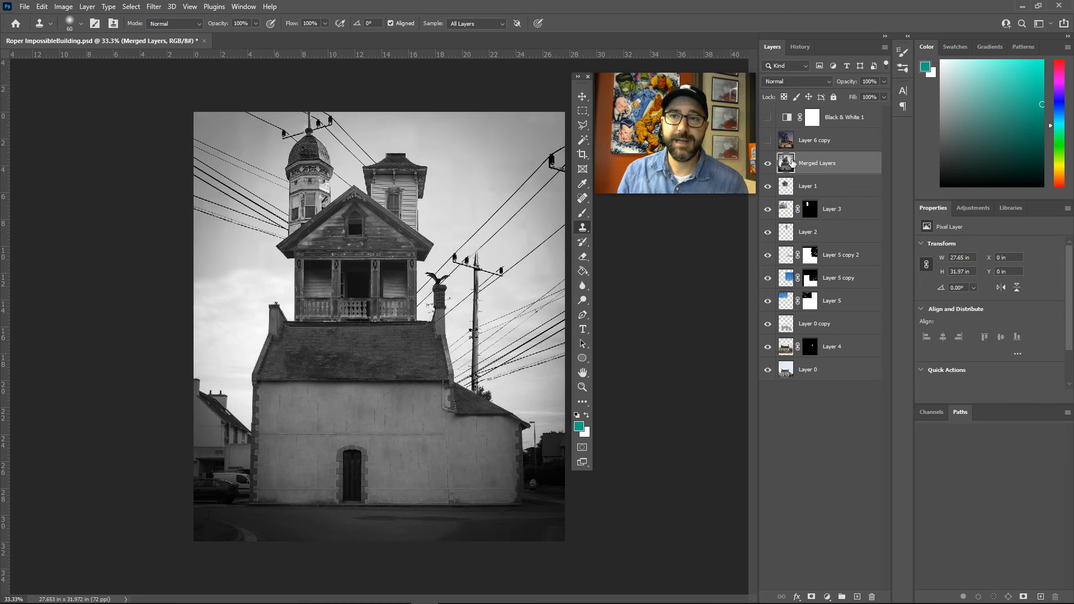
pyautogui.click(767, 164)
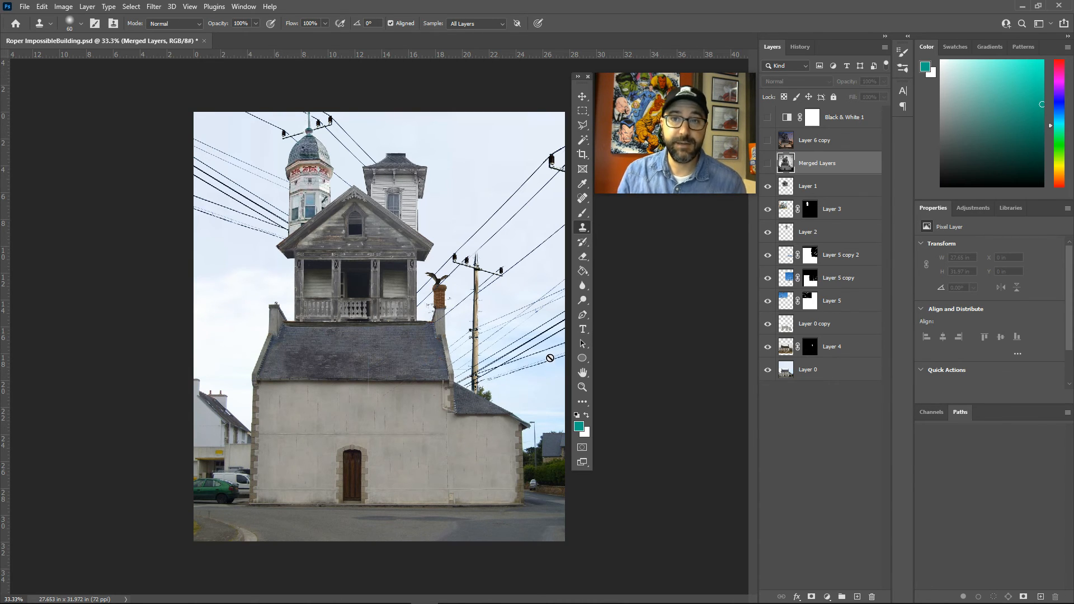
pyautogui.click(768, 162)
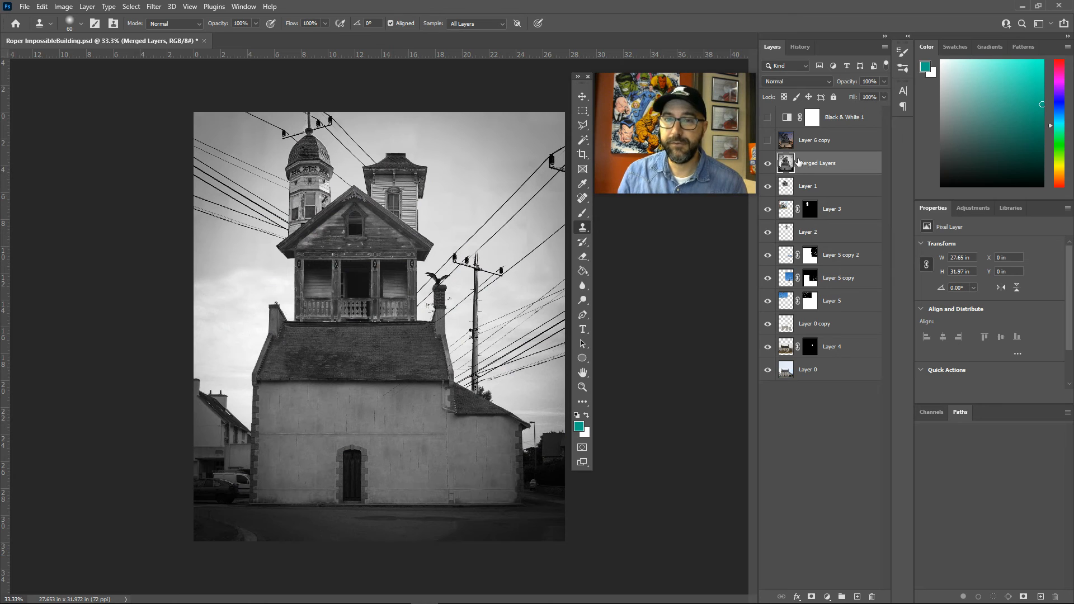
pyautogui.click(767, 140)
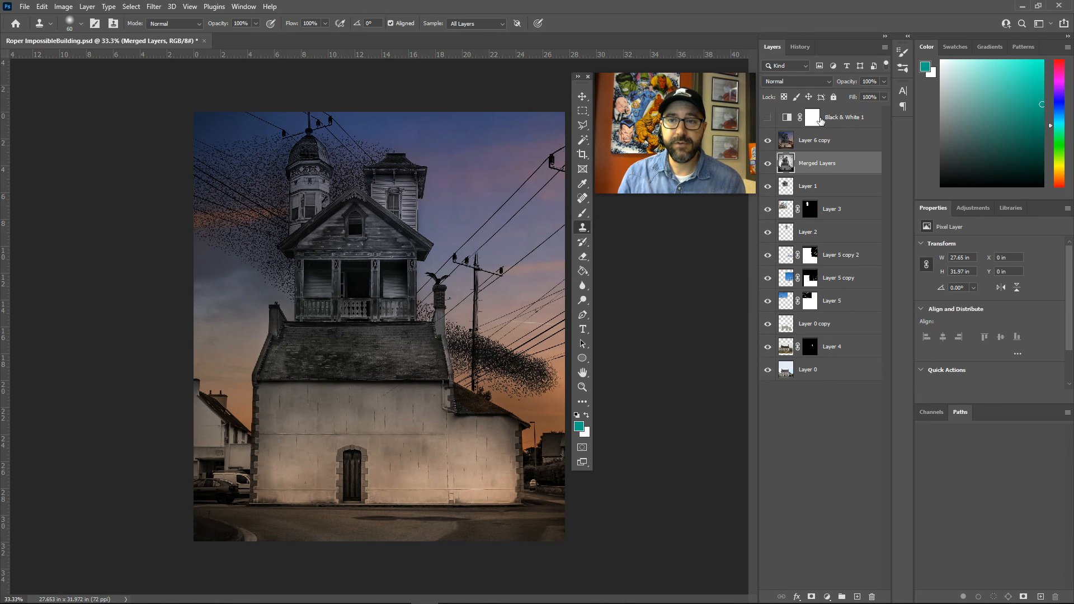
# Step: Save the document in Photoshop format to the Downloads folder under its existing file name
pyautogui.click(23, 7)
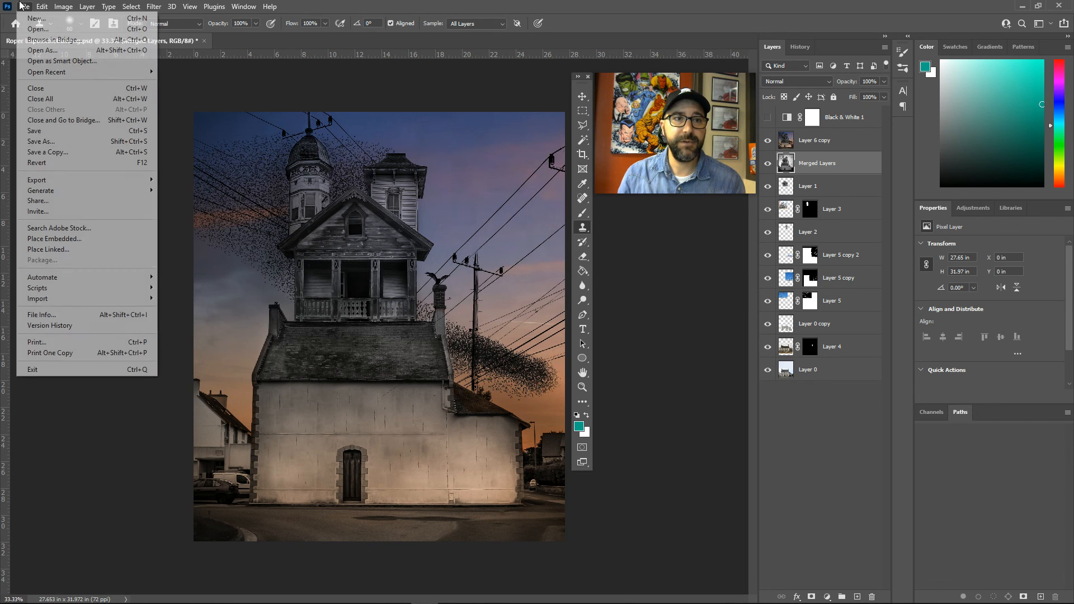
pyautogui.click(46, 145)
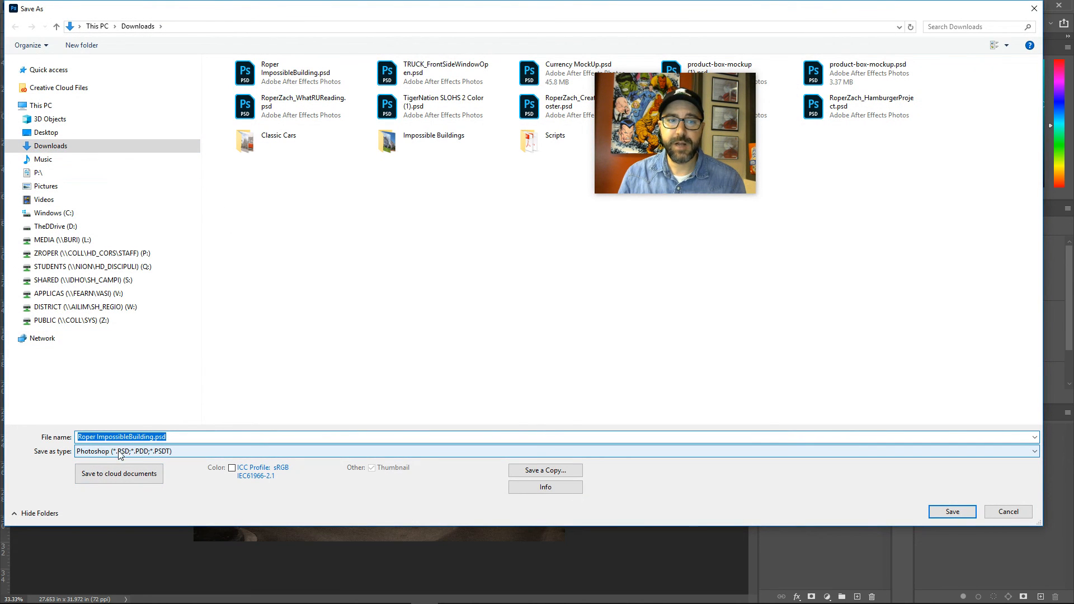
pyautogui.click(942, 514)
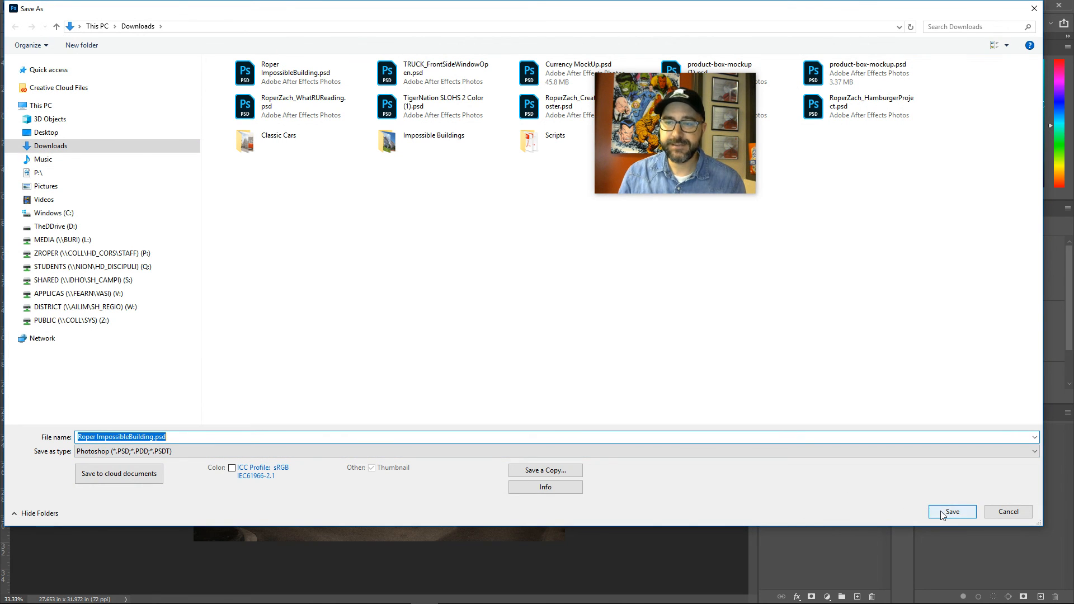
pyautogui.click(565, 309)
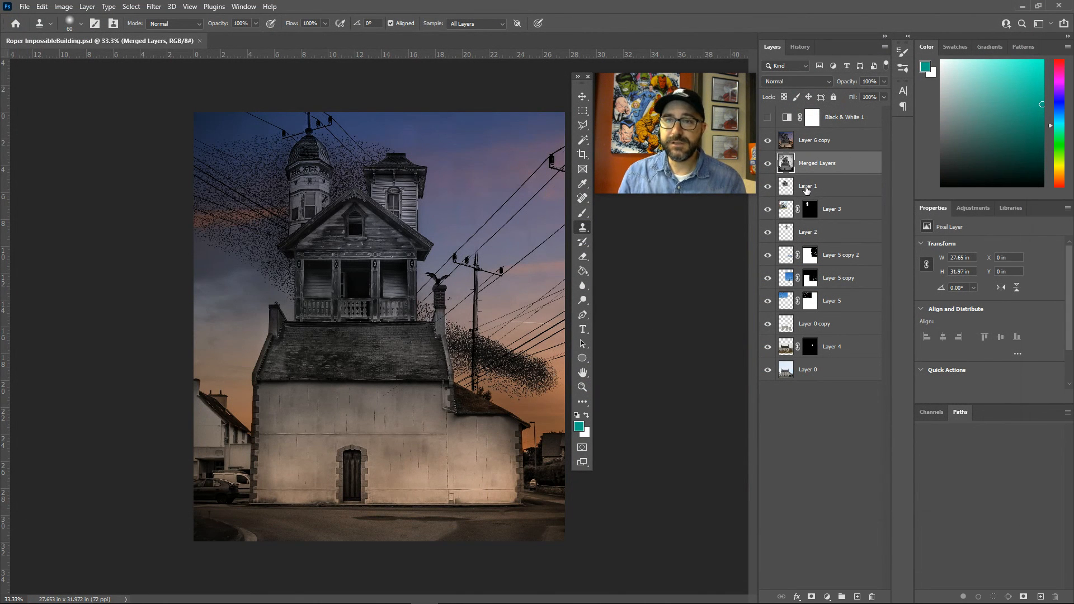
# Step: Hide Layer 6 copy and export the image to Downloads as a Good-quality JPG at 1991 x 2302 px, 100% scale
pyautogui.click(768, 140)
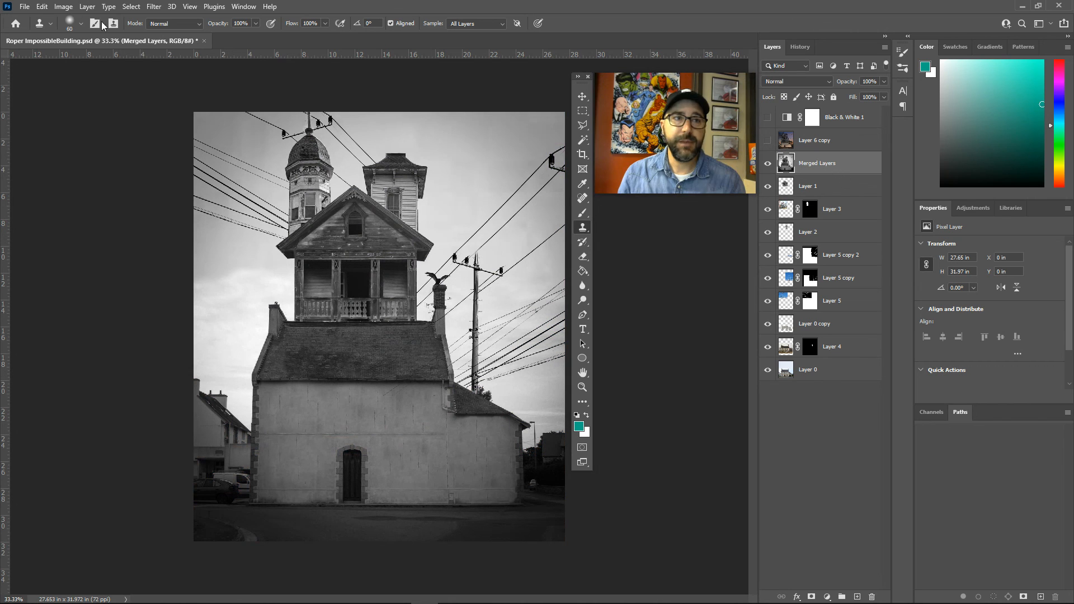
pyautogui.click(24, 7)
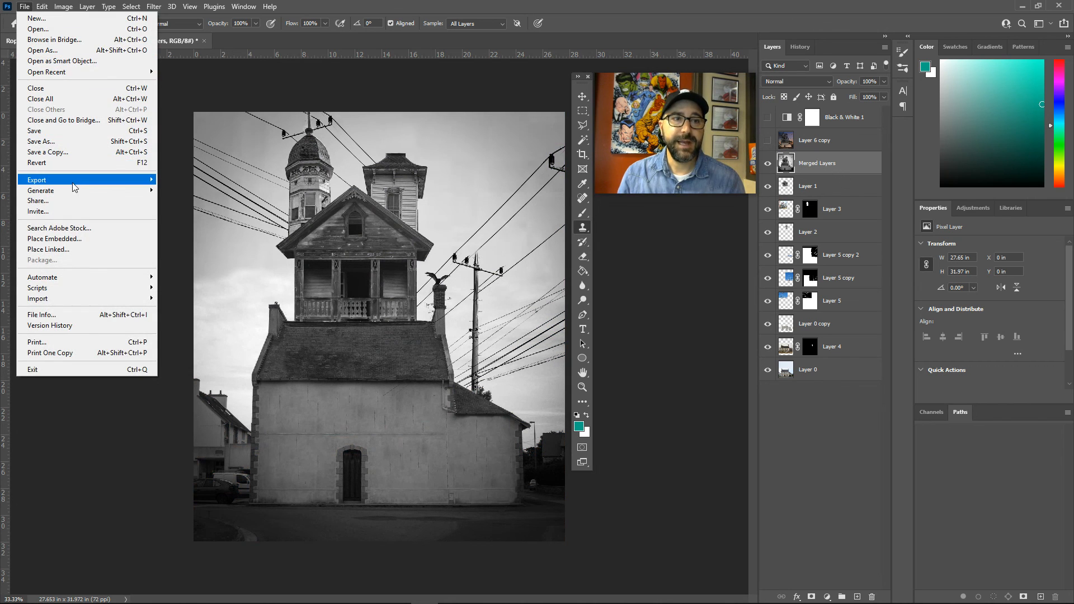
pyautogui.moveTo(79, 186)
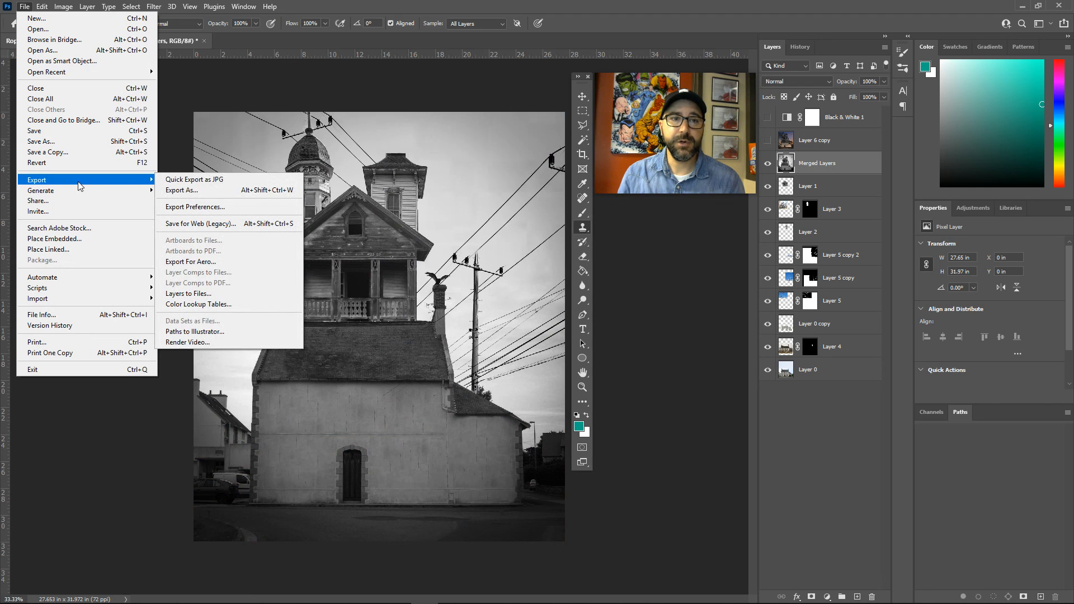
pyautogui.click(194, 190)
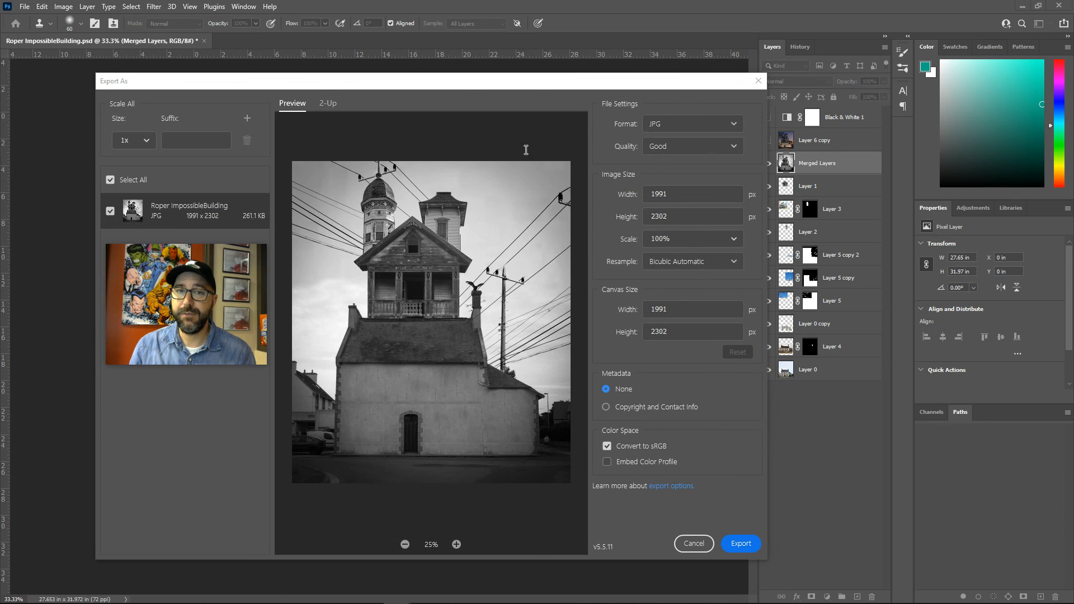
pyautogui.click(744, 545)
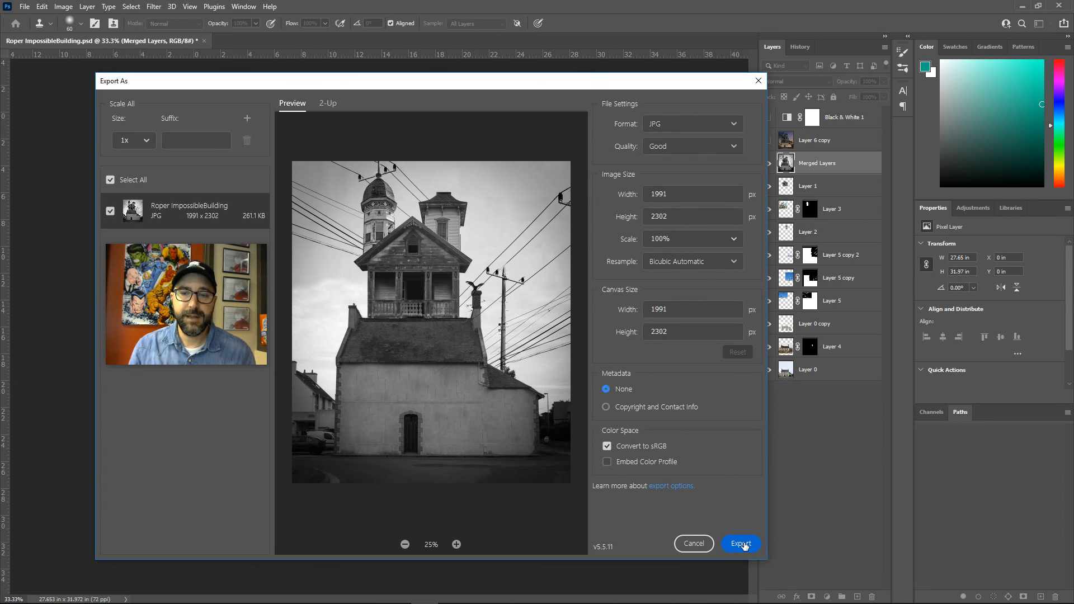
pyautogui.click(742, 544)
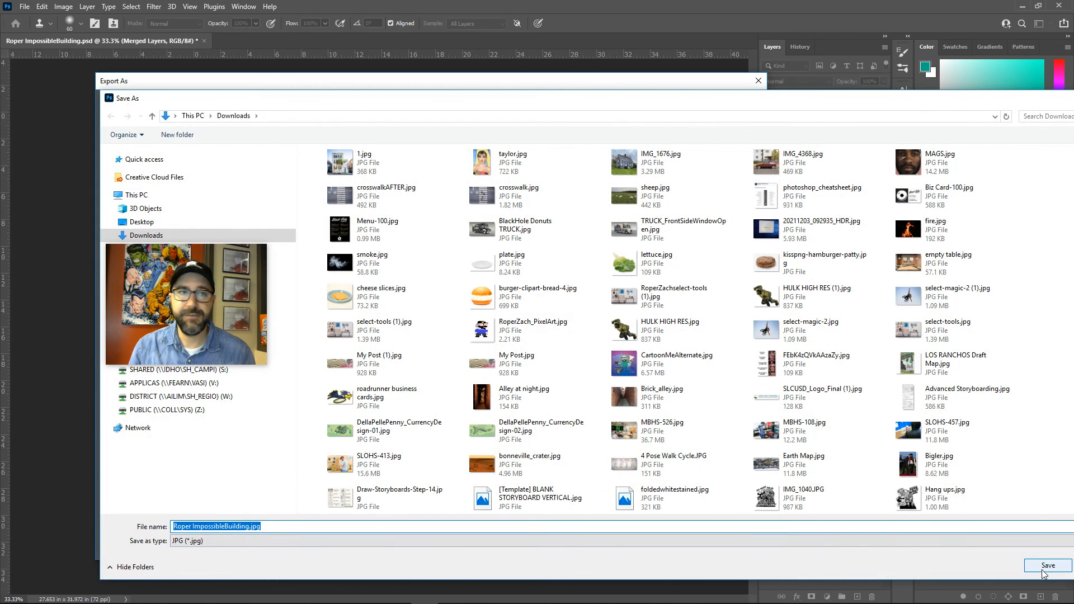
pyautogui.click(1042, 568)
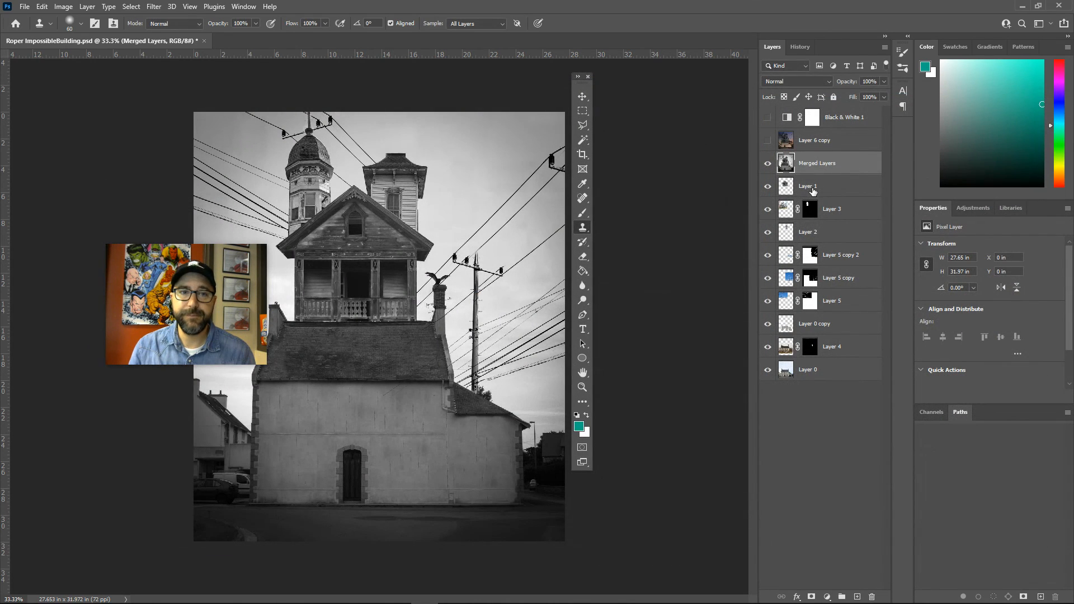